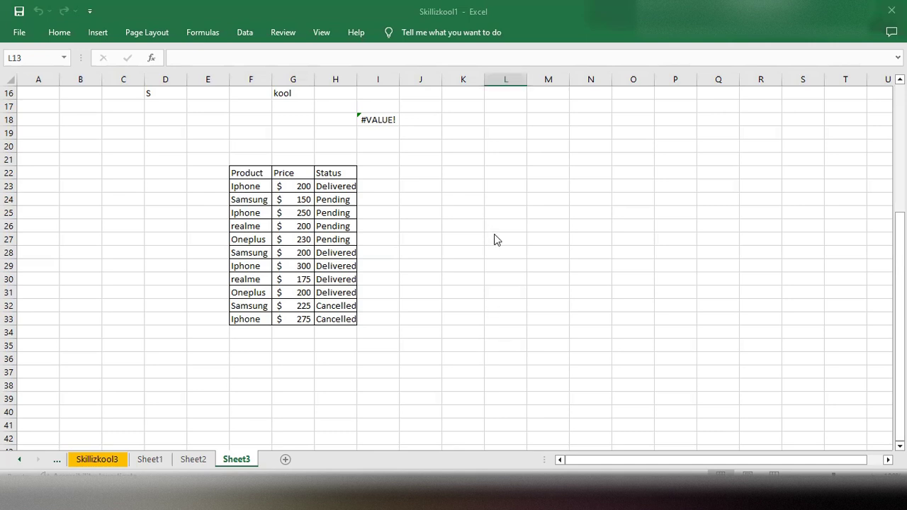
Step: Enter the heading "Array Function" in cell J24, beside the product table
scroll(503, 234, "up", 1)
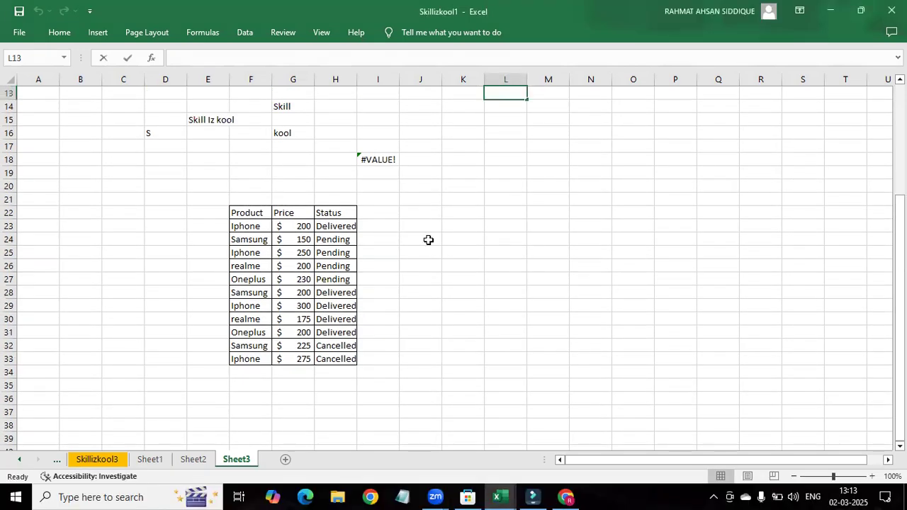
left_click(429, 240)
left_click(429, 240)
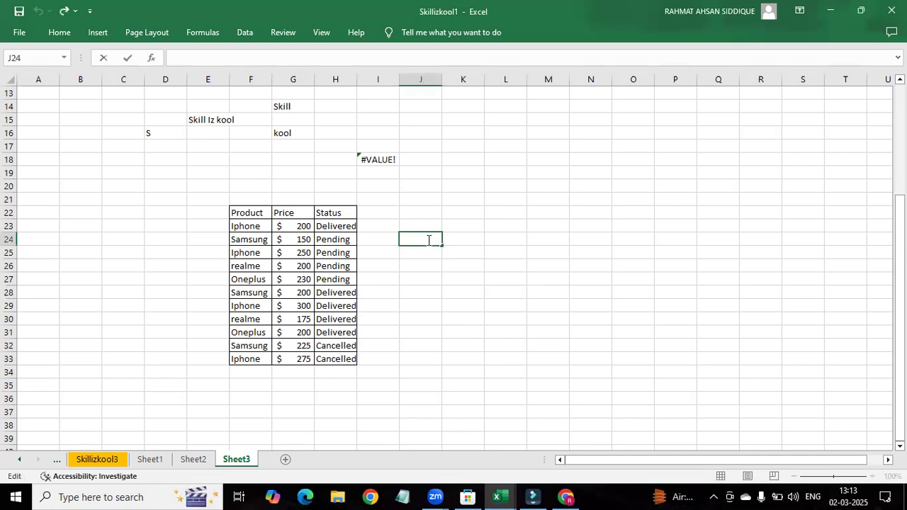
type("Array Function")
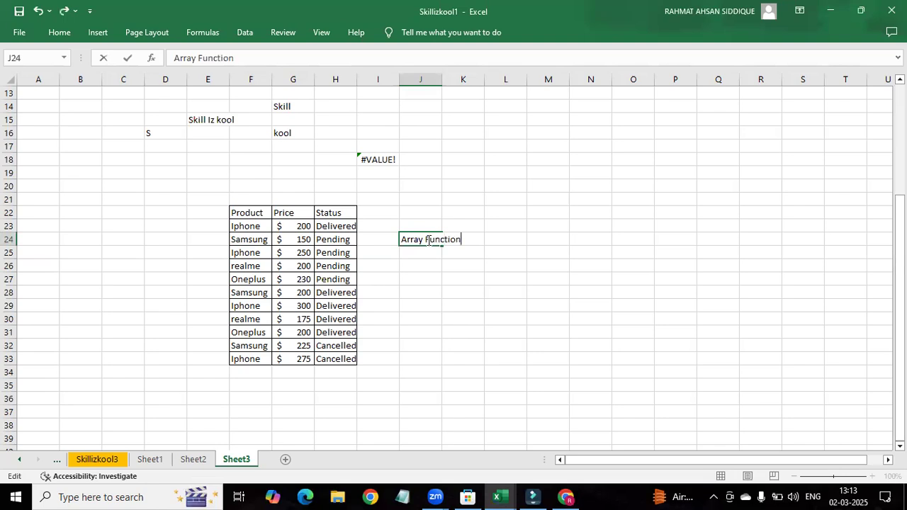
key("Return")
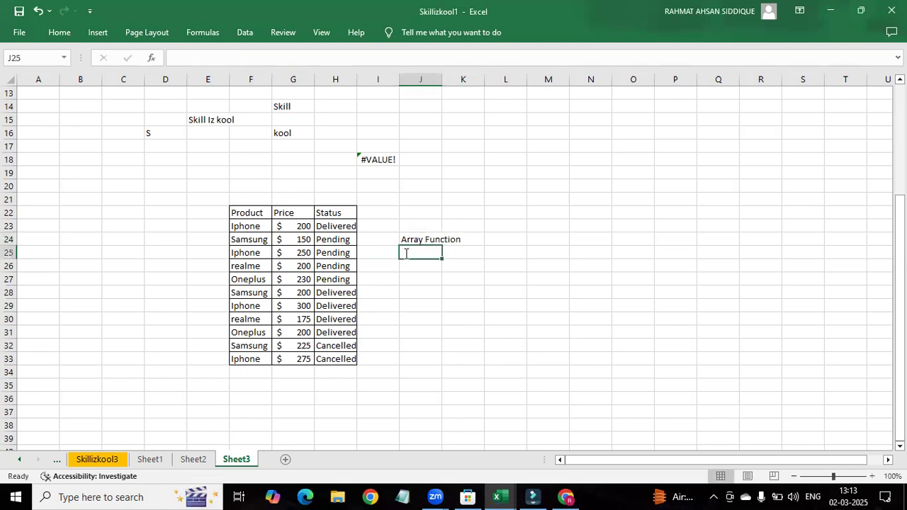
Step: List "Sumif/Sumifs" in cell J25 under the Array Function heading
double_click(405, 253)
type("Sumif/Sumifs")
key("Return")
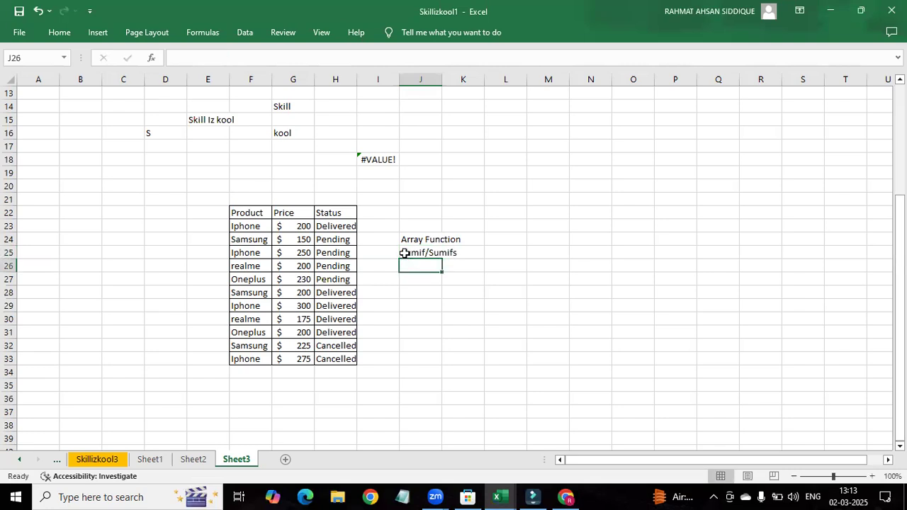
Step: Add "Averageif/Ifs" to the function list in cell J26
type("Averageif/")
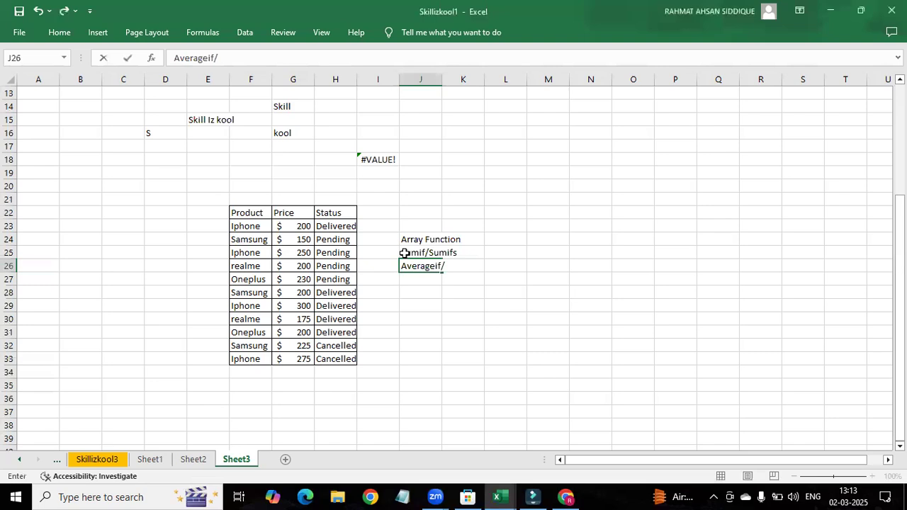
type("Ifs")
key("Return")
Step: Add "Countif/ifs" to the function list in cell J27
type("Countif")
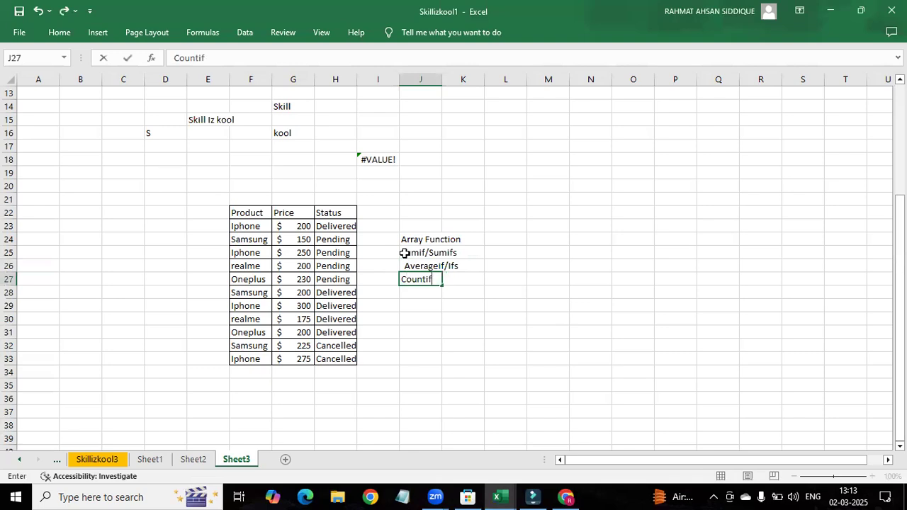
type("/ifs")
key("Return")
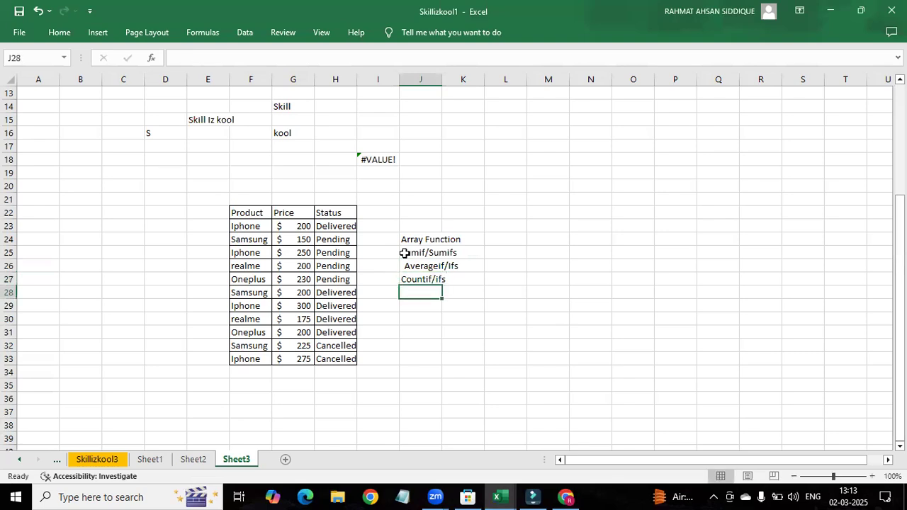
Step: Write "Index and choose" in cell J28 as the last entry of the function list
type("Index and c")
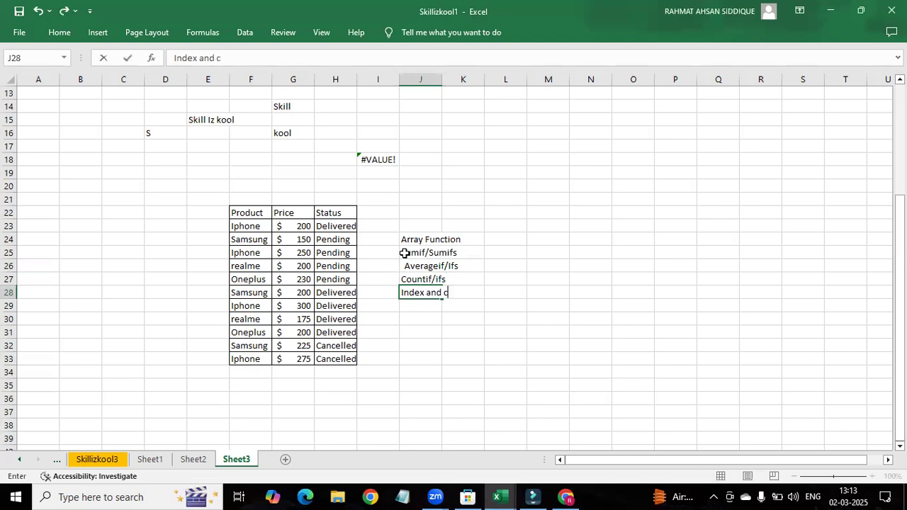
type("hoose")
Step: Enter the text "sumif" in cell M25
left_click(545, 250)
type("sumif")
key("Tab")
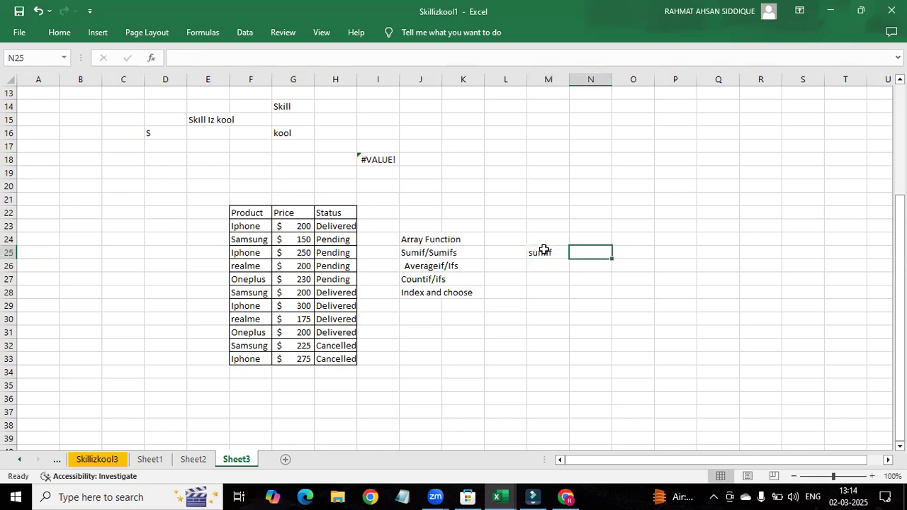
Step: Edit cell M25 and put an equals sign in front of the text so it reads "=sumif"
left_click(544, 251)
double_click(544, 250)
key("Home")
type("+")
key("BackSpace")
type("=")
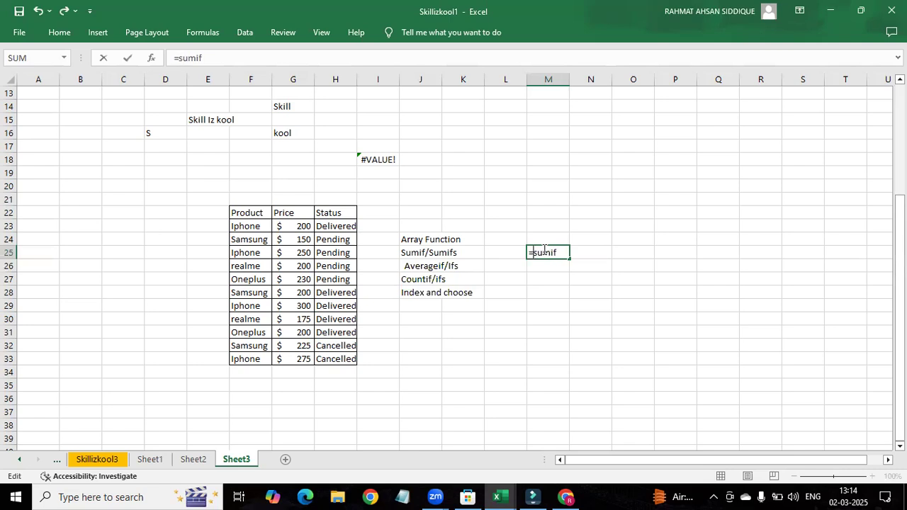
Step: Retype the function name in M25 and insert the suggested SUMIF function
key("Right")
key("End")
key("BackSpace")
key("BackSpace")
key("BackSpace")
key("BackSpace")
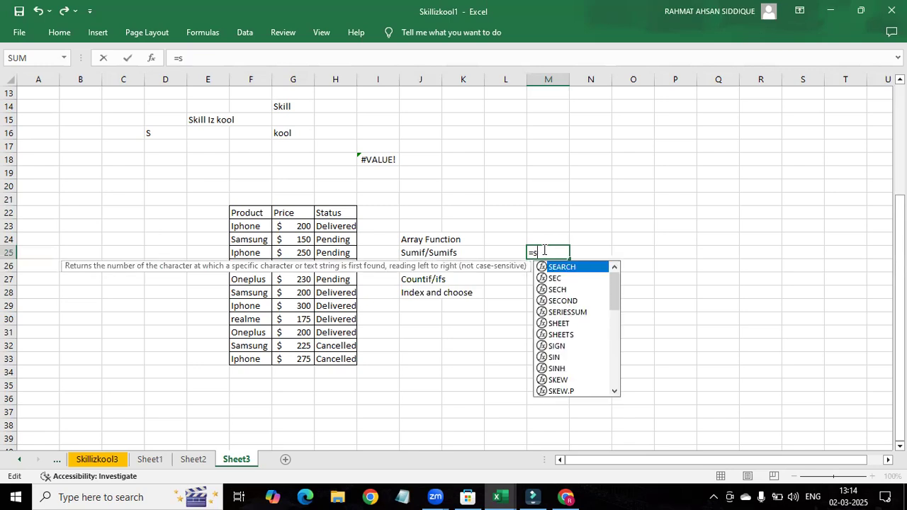
type("umif")
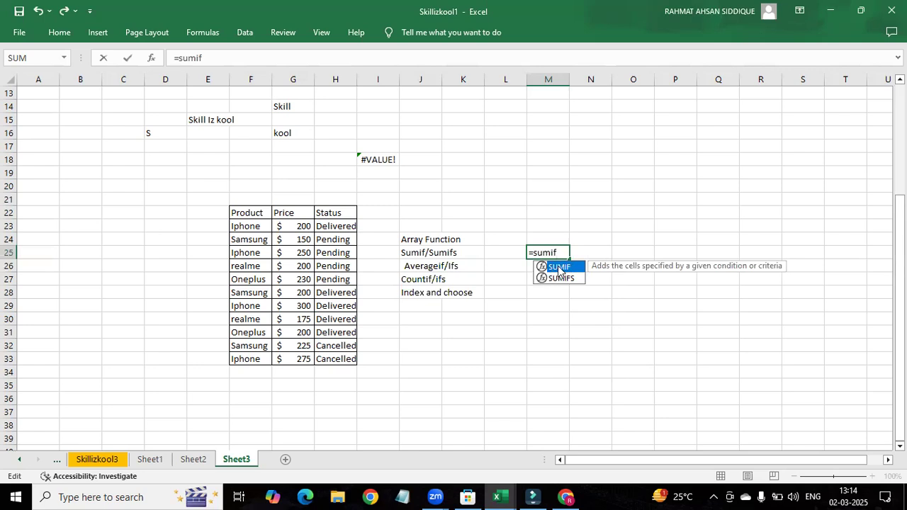
double_click(559, 268)
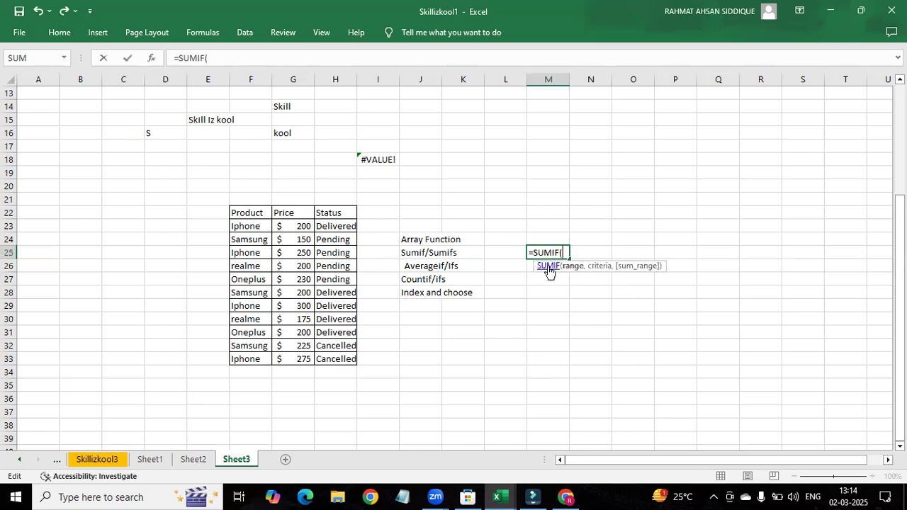
Step: Open the SUMIF help article and read its syntax and the range, criteria and sum_range arguments
left_click(548, 268)
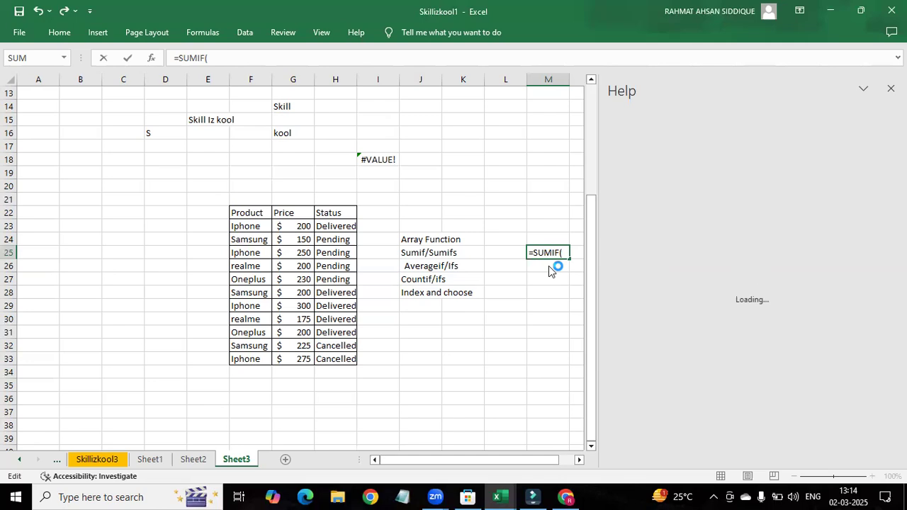
double_click(580, 459)
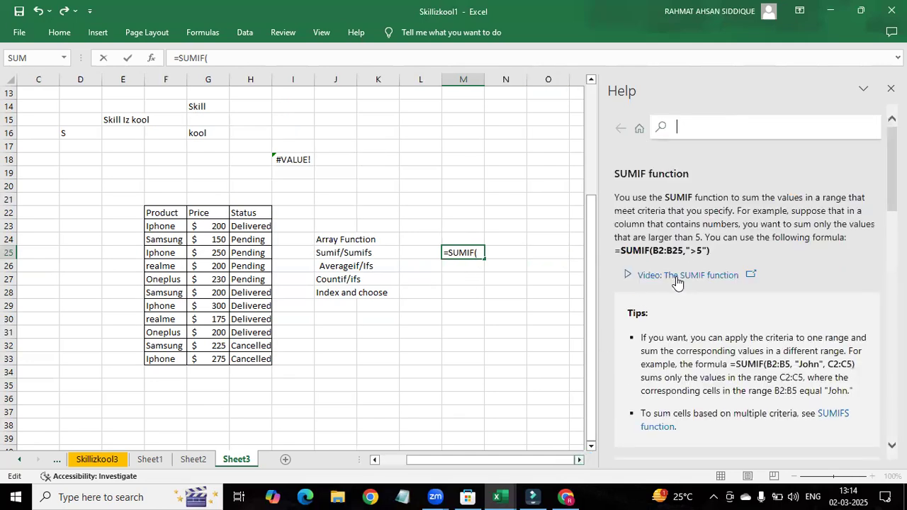
scroll(677, 281, "down", 3)
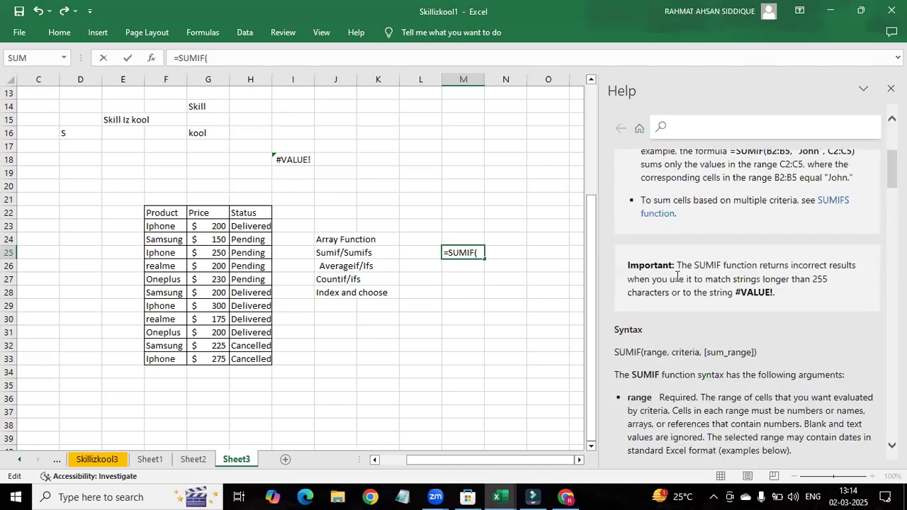
scroll(677, 278, "down", 3)
scroll(621, 270, "down", 1)
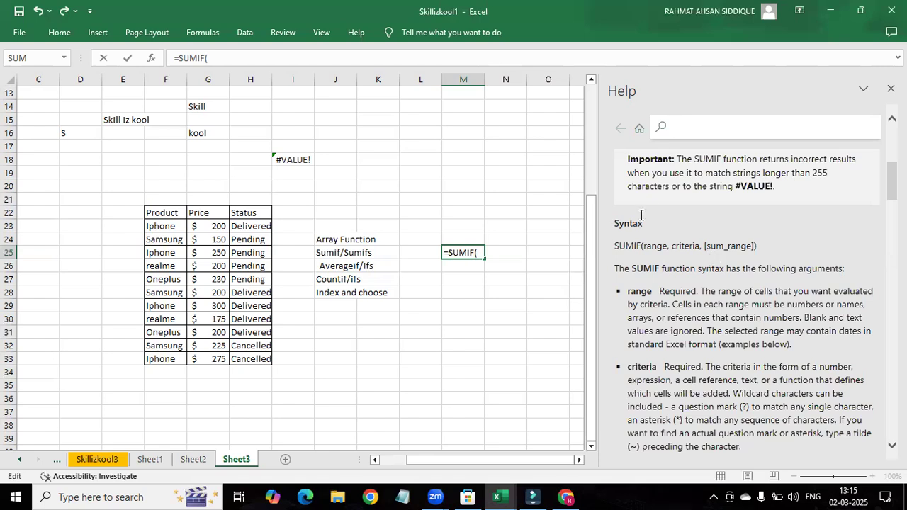
scroll(652, 207, "down", 1)
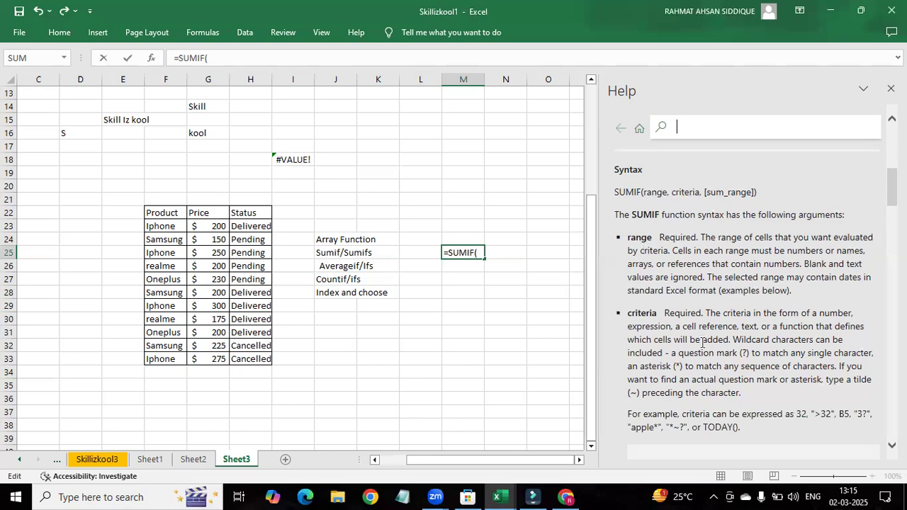
scroll(702, 343, "down", 3)
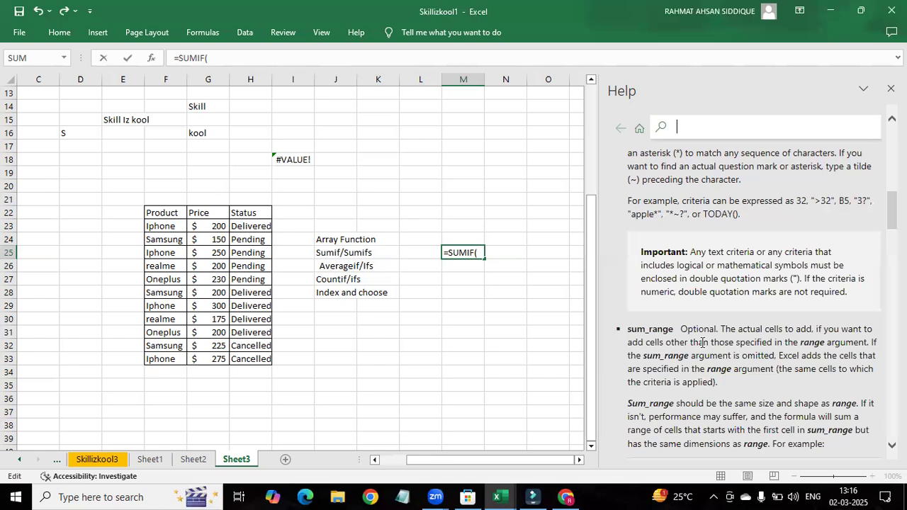
scroll(702, 342, "down", 2)
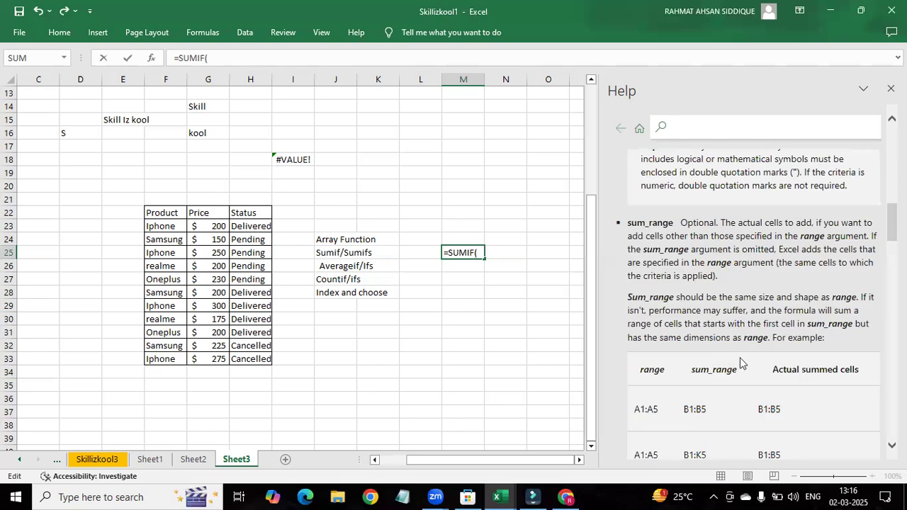
scroll(745, 366, "down", 1)
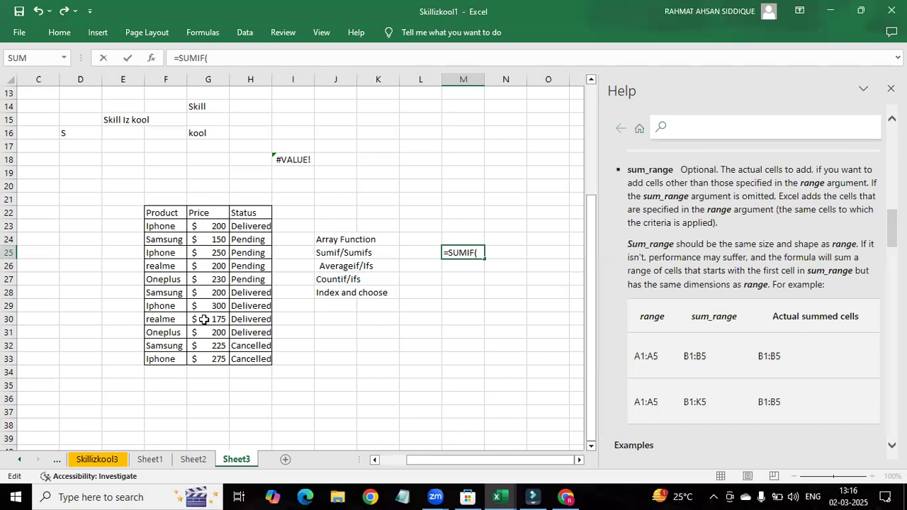
left_click(482, 251)
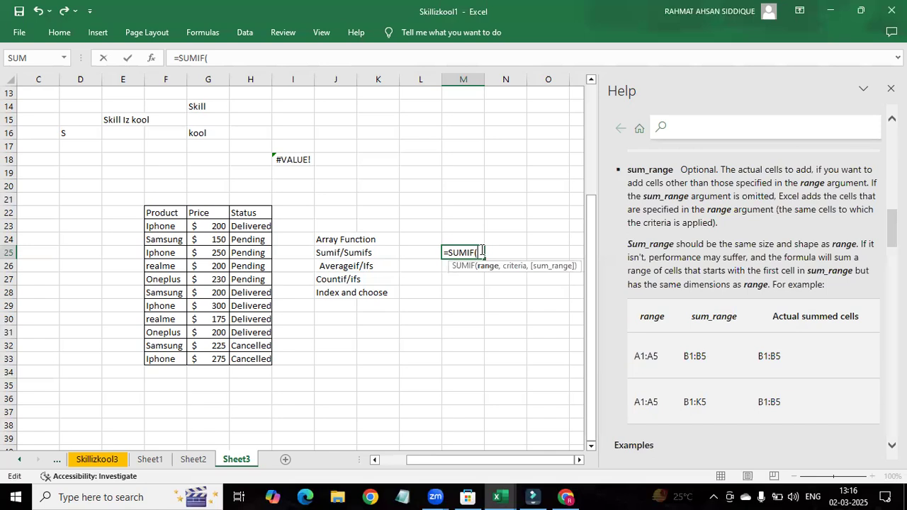
left_click_drag(154, 225, 167, 361)
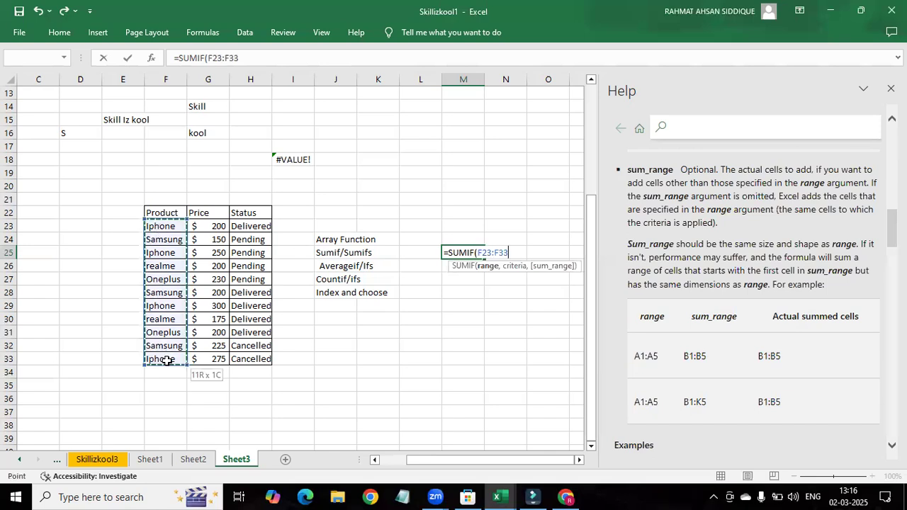
left_click(446, 279)
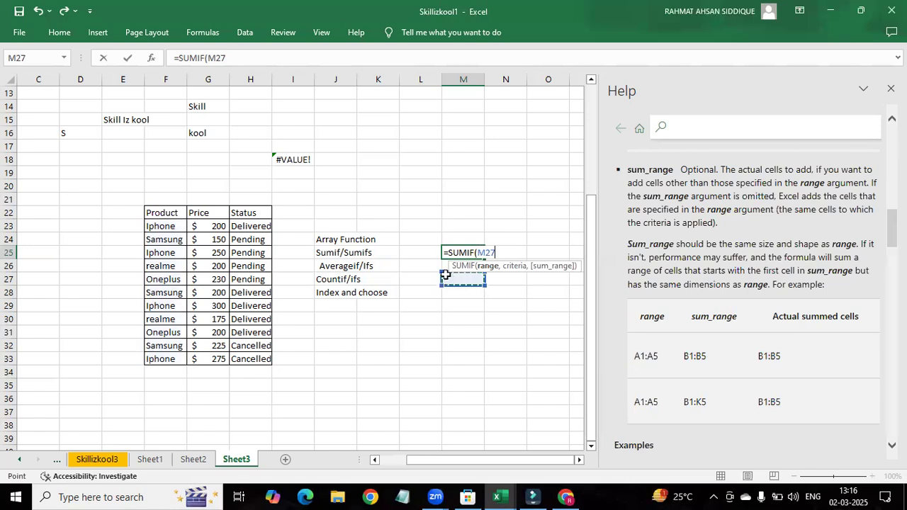
key("ctrl+z")
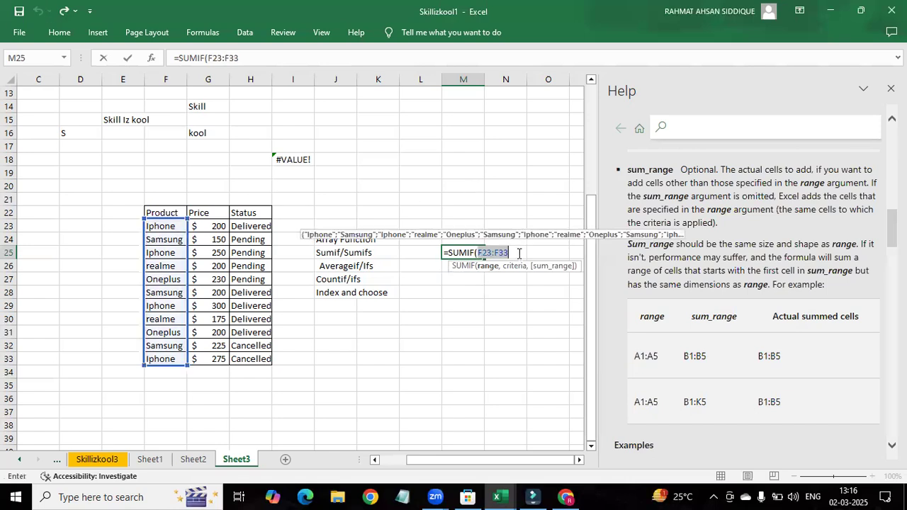
type(",")
key("BackSpace")
key("ctrl+z")
key("ctrl+z")
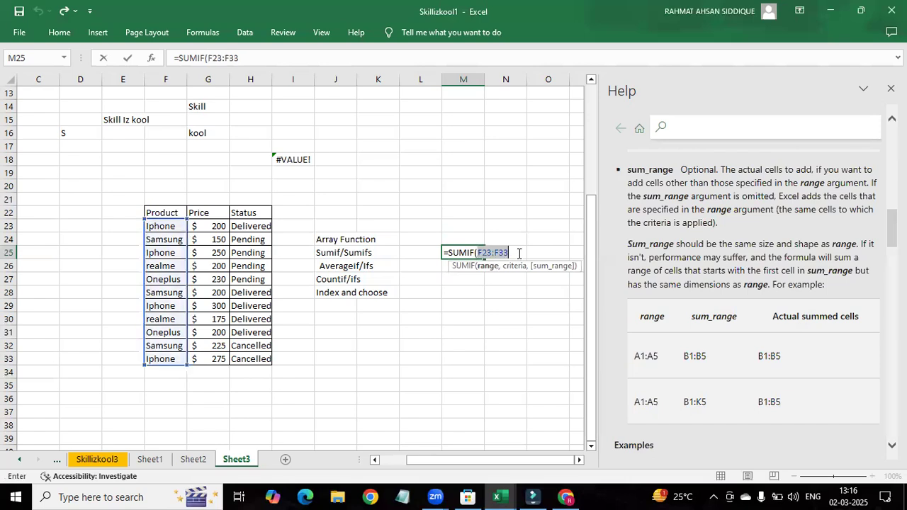
left_click(519, 253)
key("BackSpace")
key("BackSpace")
key("BackSpace")
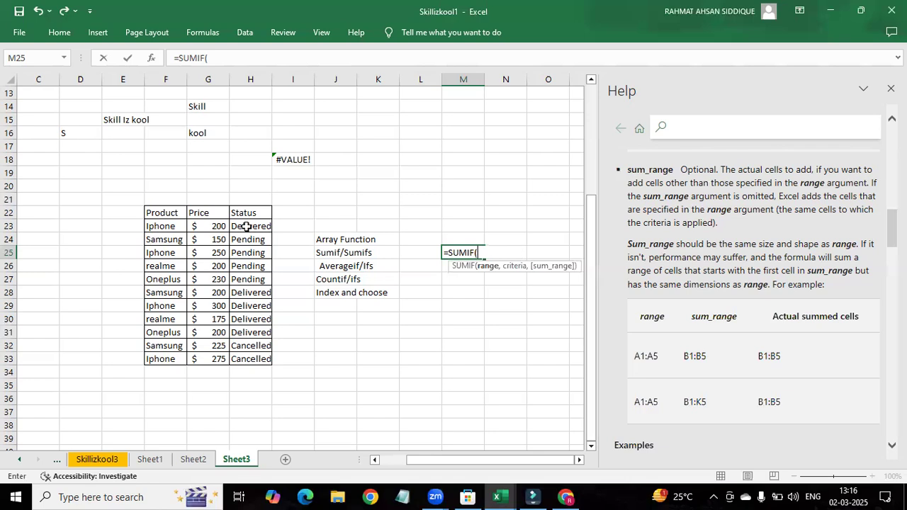
Step: Give the SUMIF formula in M25 the product range F23:F33 and the criteria "Iphone"
left_click_drag(164, 226, 163, 354)
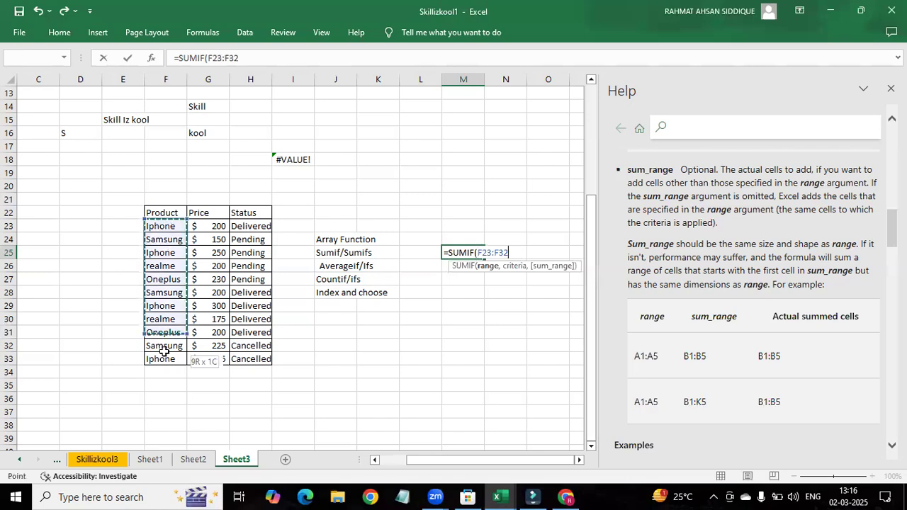
type(",")
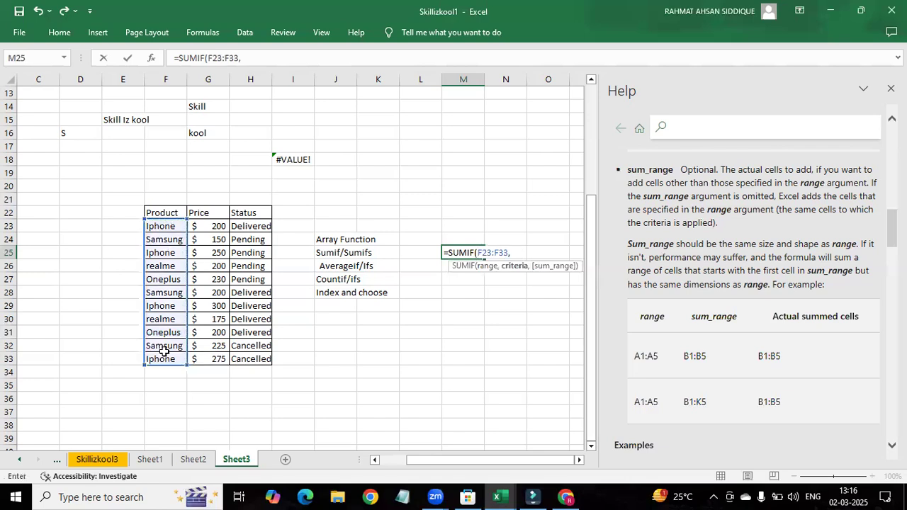
type("\"Iphone\",")
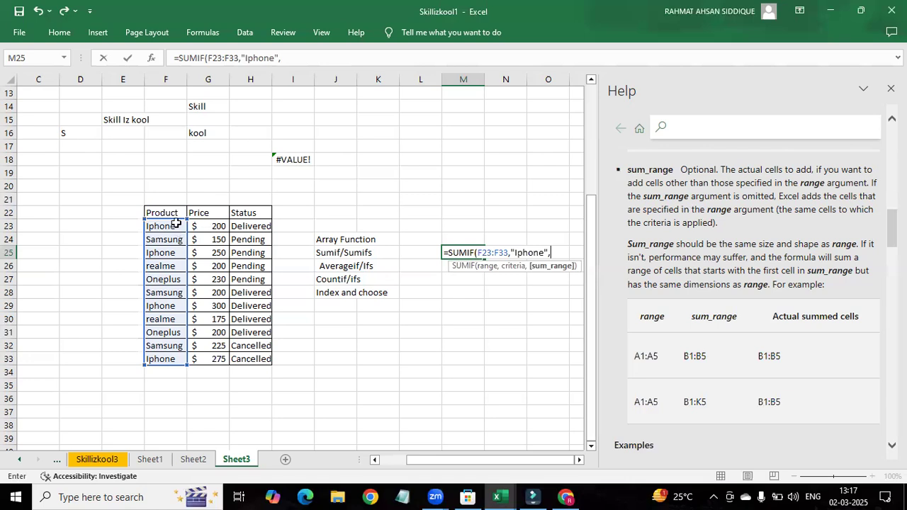
Step: Complete the SUMIF formula in M25 with the price cells G23:G33 as sum range, and reopen it for editing
left_click_drag(213, 224, 273, 355)
type(")")
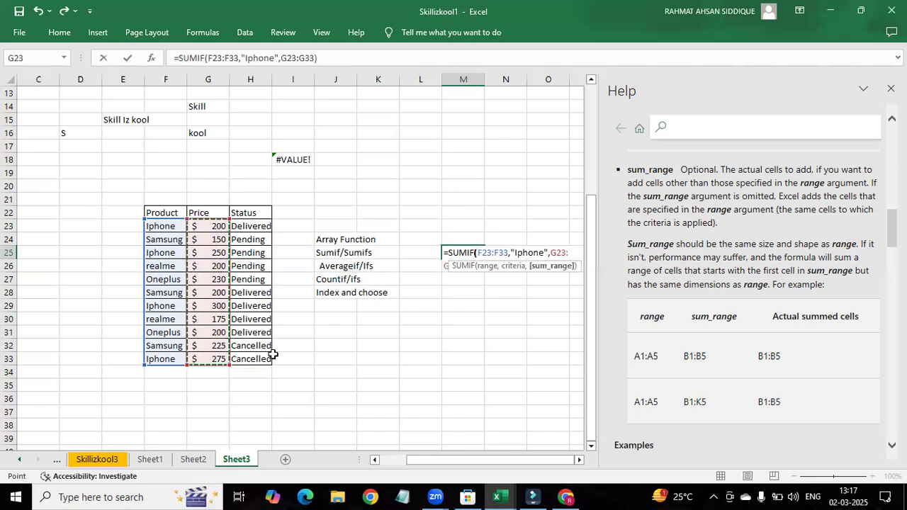
key("Return")
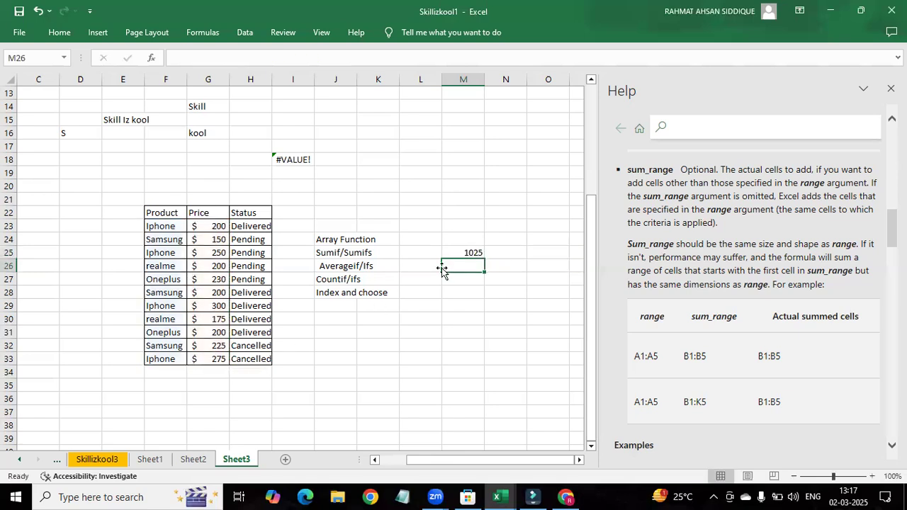
double_click(462, 253)
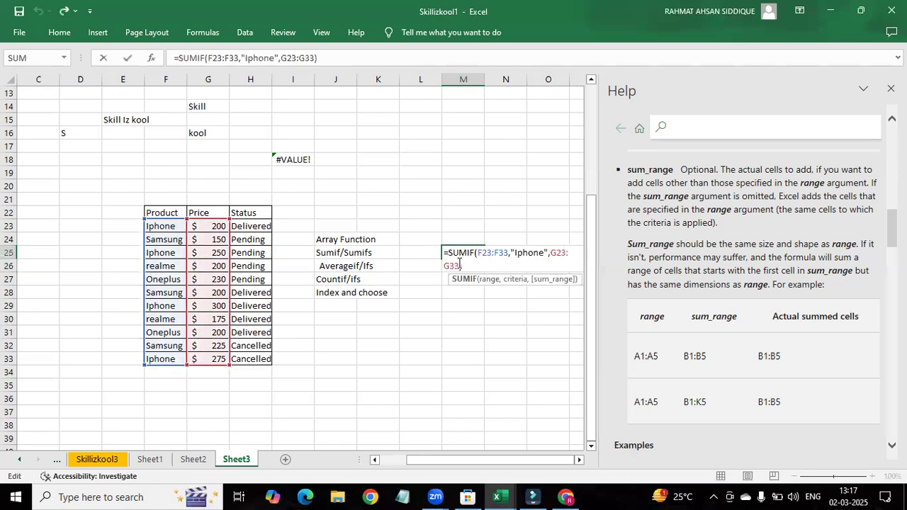
Step: Add the four Iphone prices G23, G25, G29 and G33 with a SUM formula in M27
left_click(467, 301)
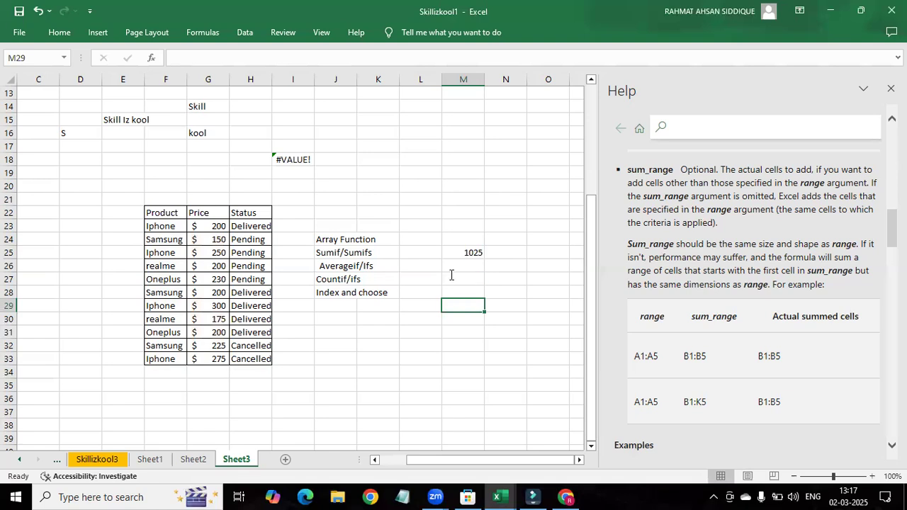
double_click(451, 277)
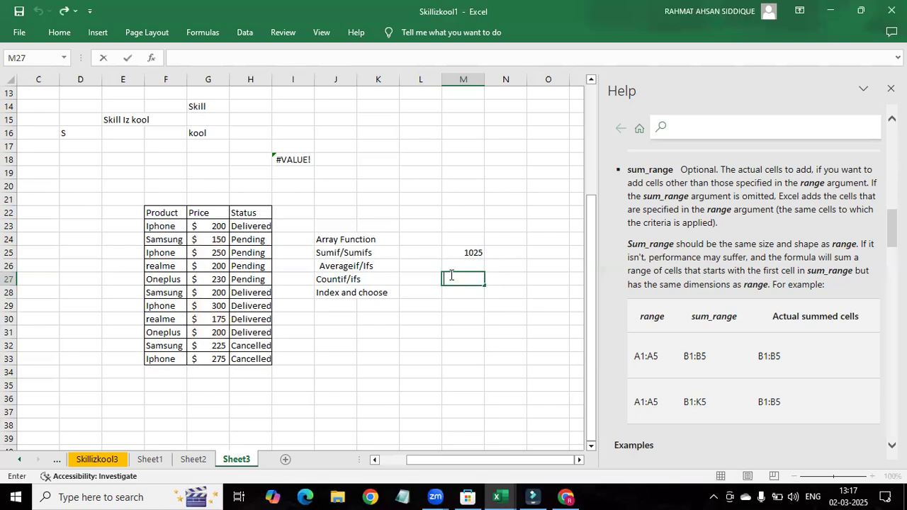
type("=sum")
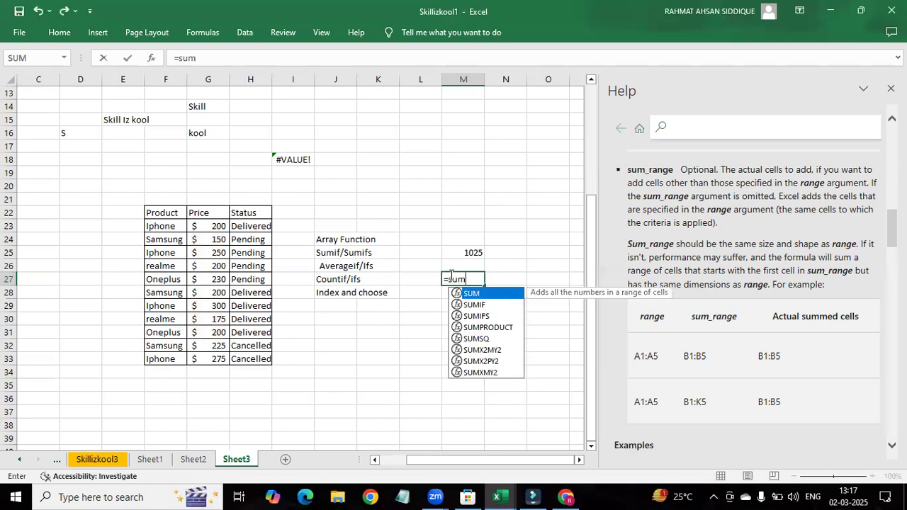
key("Tab")
left_click(215, 226)
type(",")
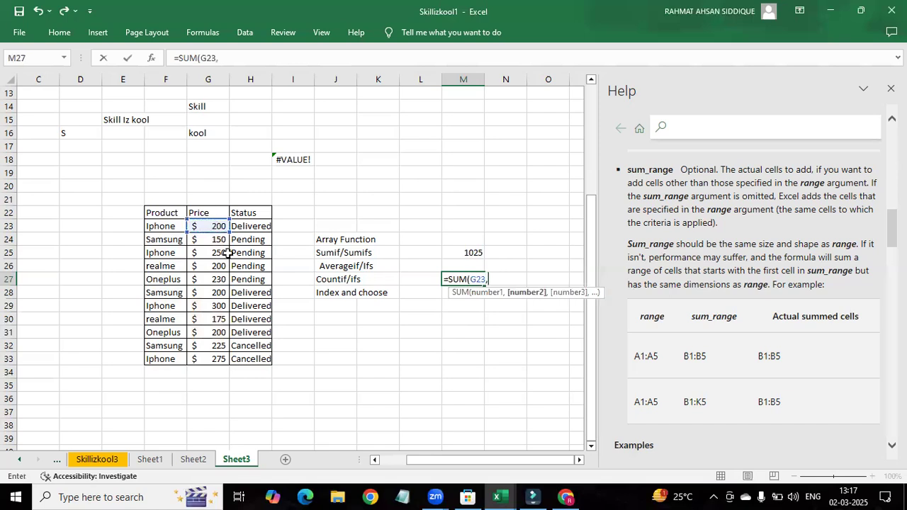
left_click(221, 253)
type(",")
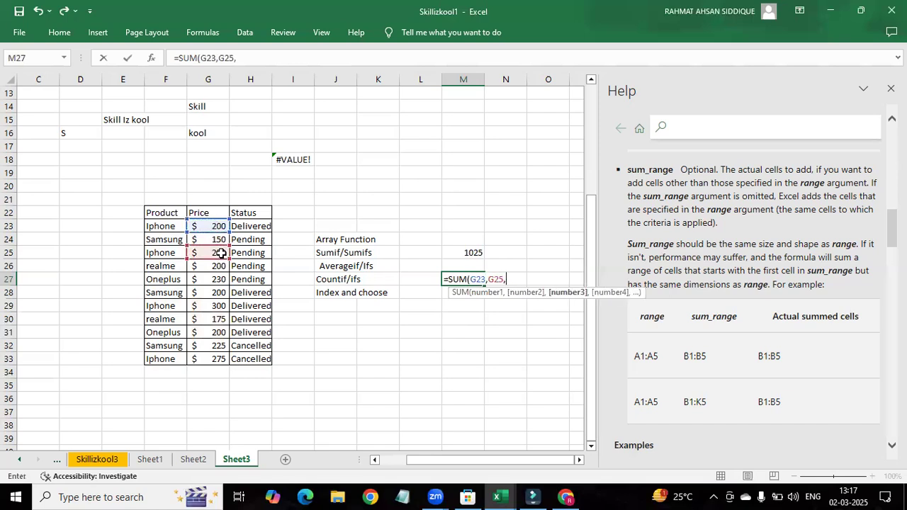
left_click(218, 307)
type(",")
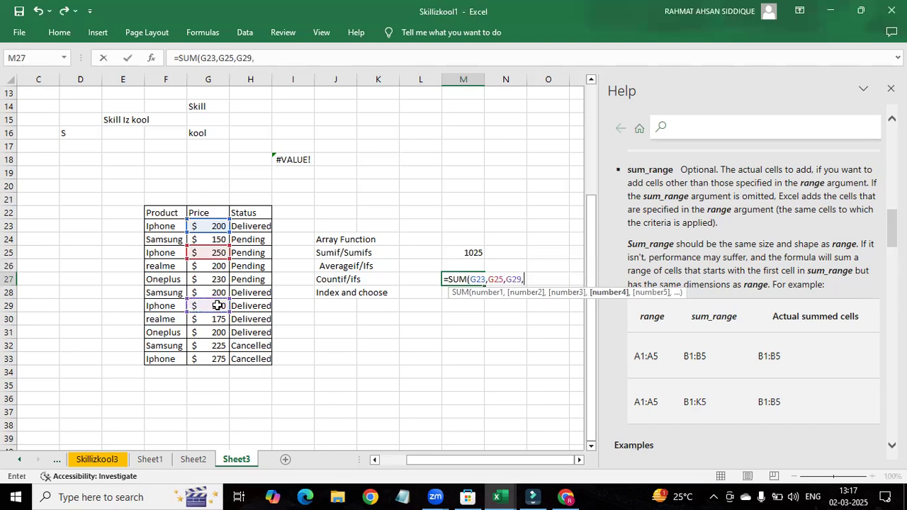
left_click(210, 360)
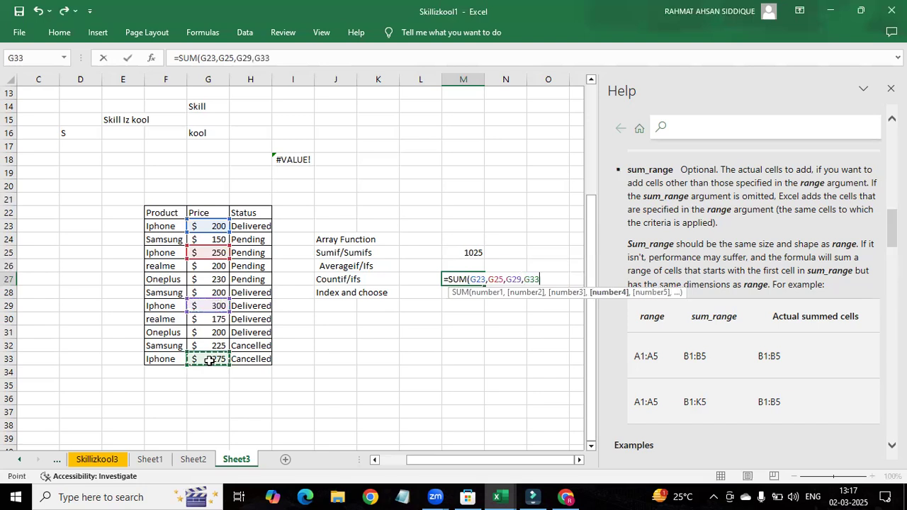
key("Return")
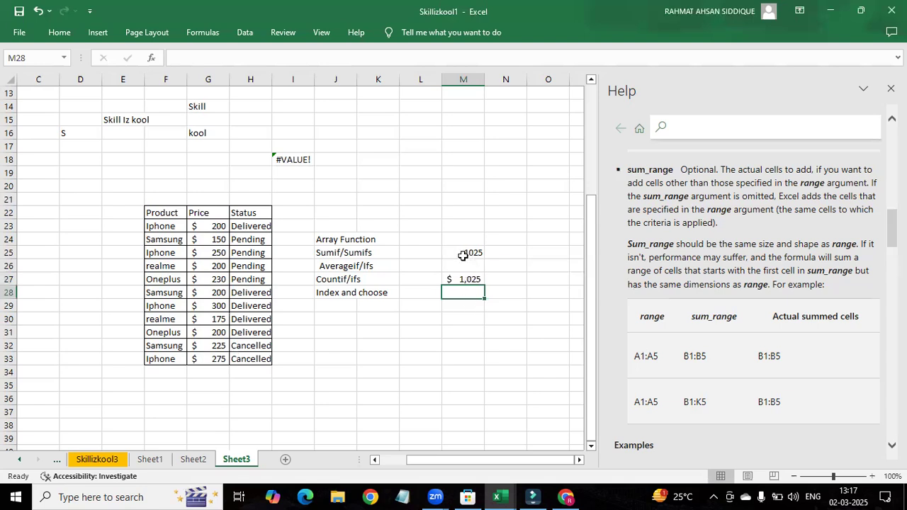
Step: Remove the sum range G23:G33 from the SUMIF formula in M25, keeping only the product range and the "Iphone" criteria
left_click(463, 255)
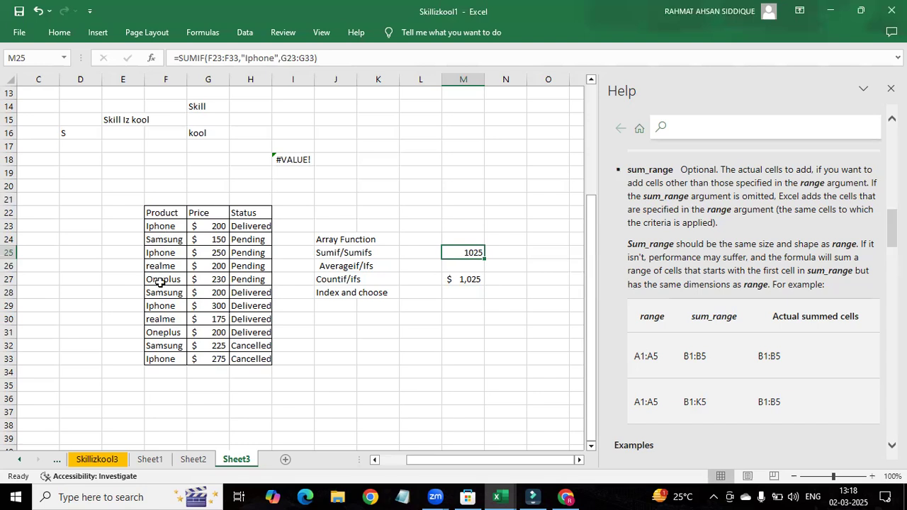
left_click(462, 306)
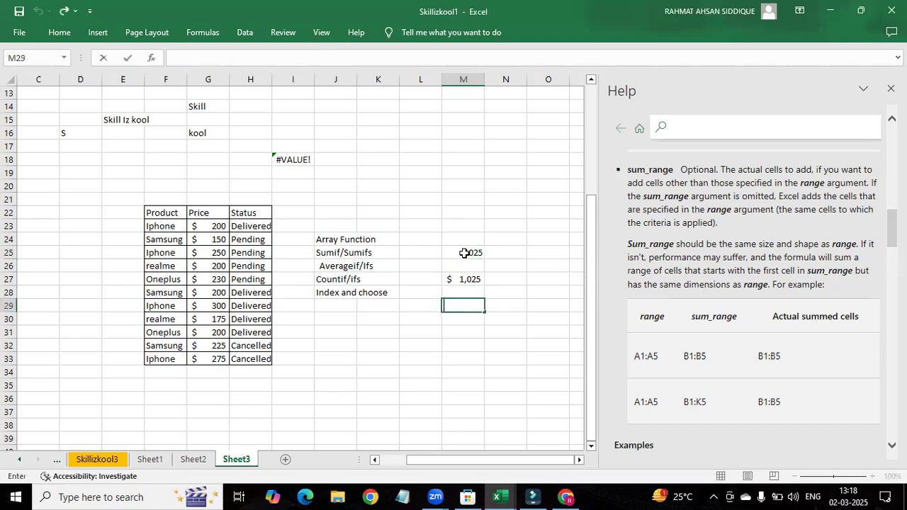
left_click(464, 253)
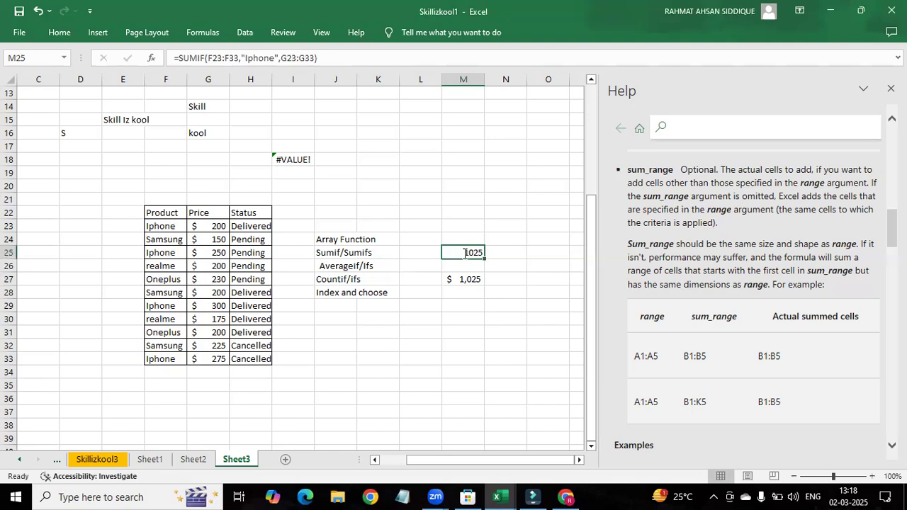
double_click(464, 253)
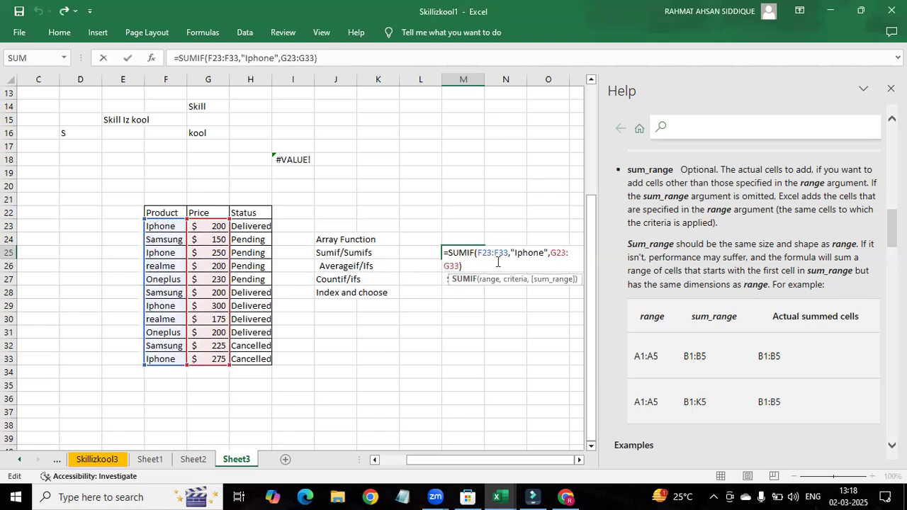
left_click(474, 266)
key("Left")
key("BackSpace")
key("BackSpace")
key("BackSpace")
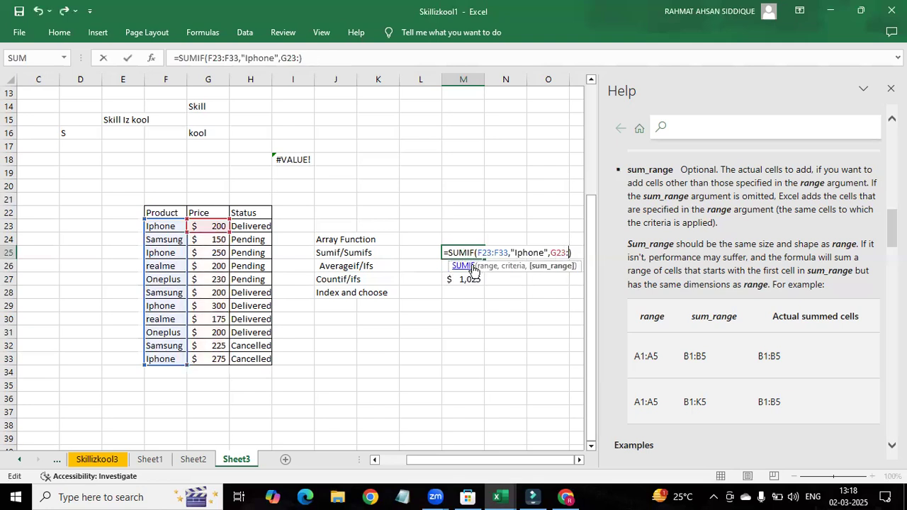
key("BackSpace")
key("BackSpace")
key("BackSpace")
key("BackSpace")
key("BackSpace")
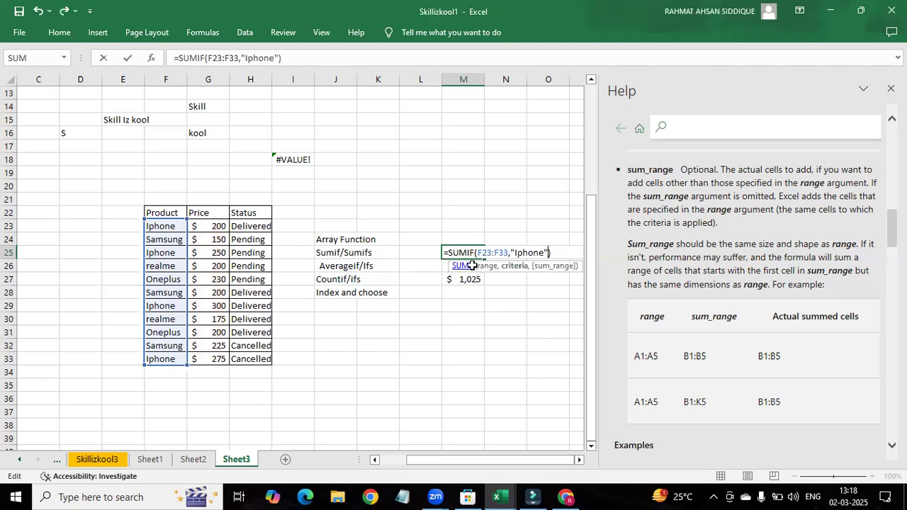
key("Return")
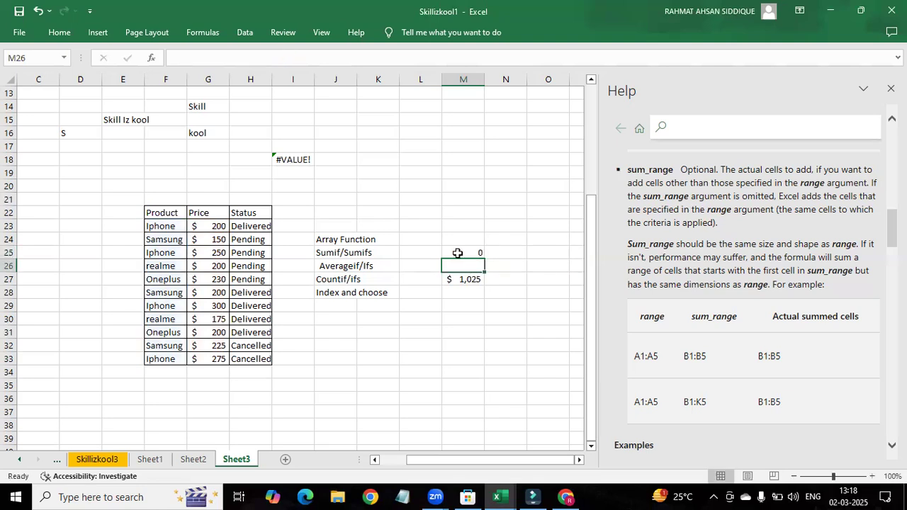
left_click(458, 253)
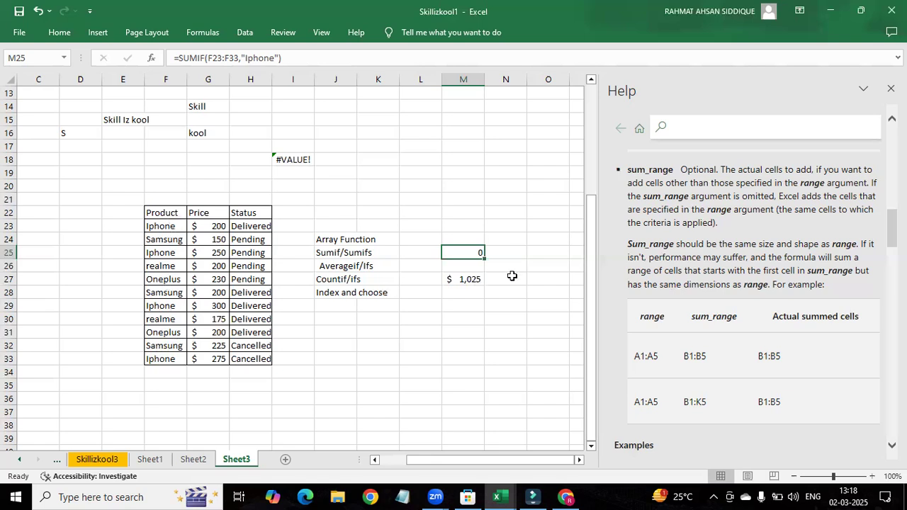
Step: Review the range and criteria arguments in the SUMIF help article and insert the SUMIF function in M29
scroll(740, 231, "up", 4)
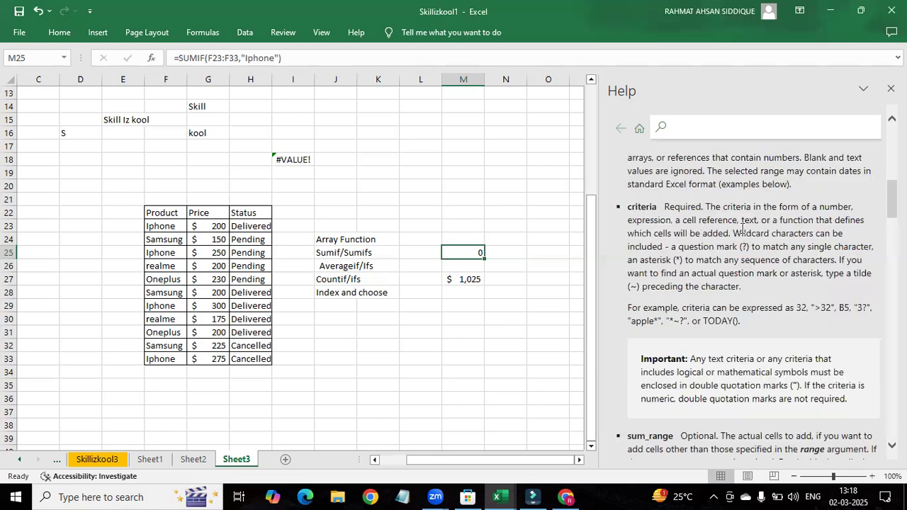
scroll(742, 226, "up", 3)
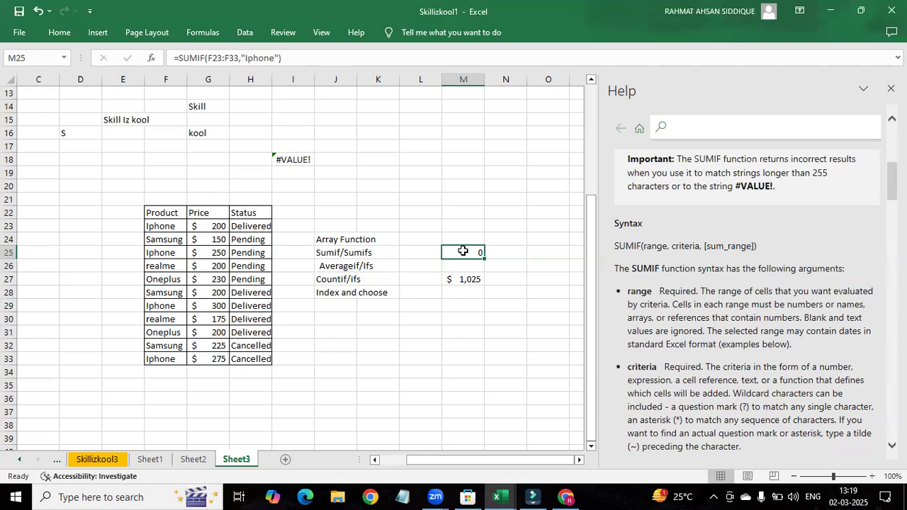
double_click(464, 304)
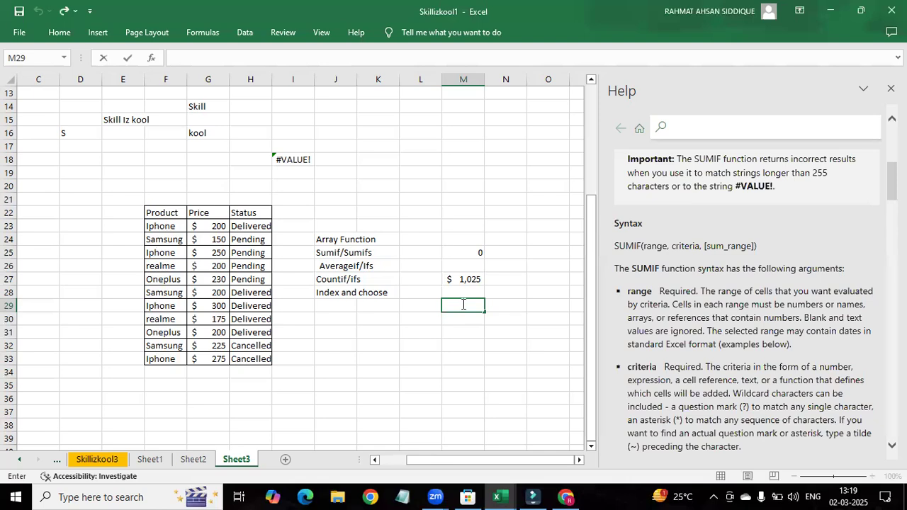
key("F2")
type("Sumi")
key("BackSpace")
key("BackSpace")
key("BackSpace")
key("BackSpace")
key("BackSpace")
type("=su")
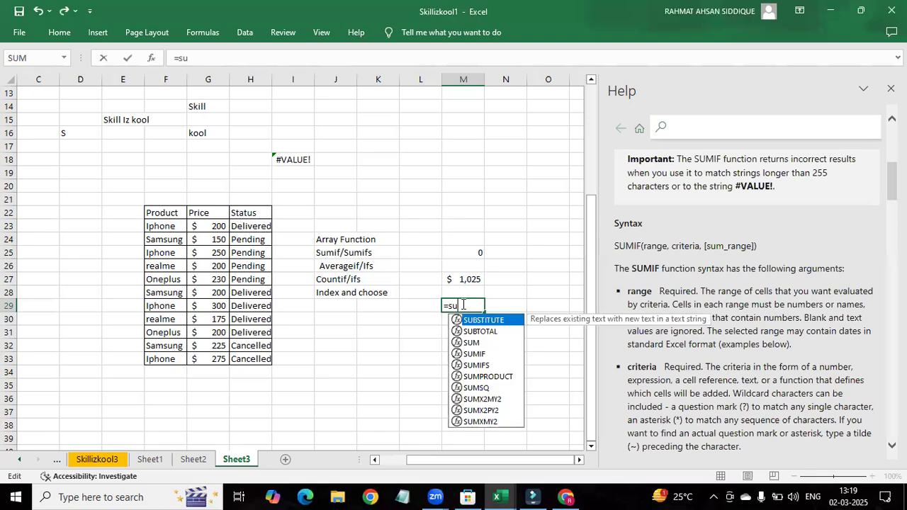
type("m")
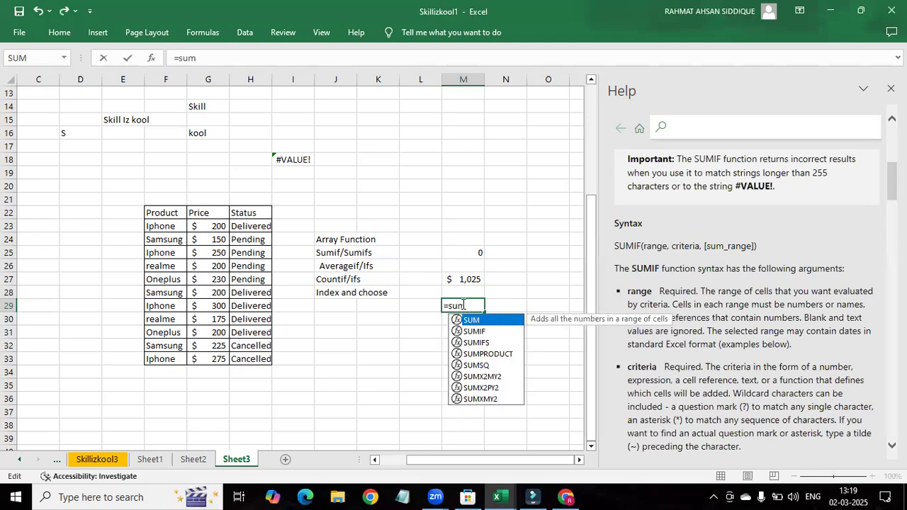
key("Down")
key("Tab")
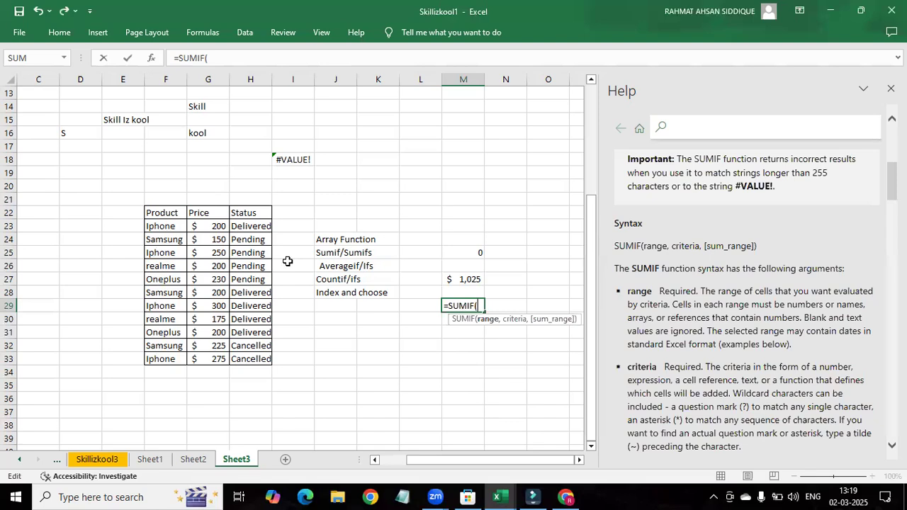
Step: Complete the SUMIF formula in M29 with the price range G23:G33 and the criteria ">230"
left_click_drag(206, 232, 214, 358)
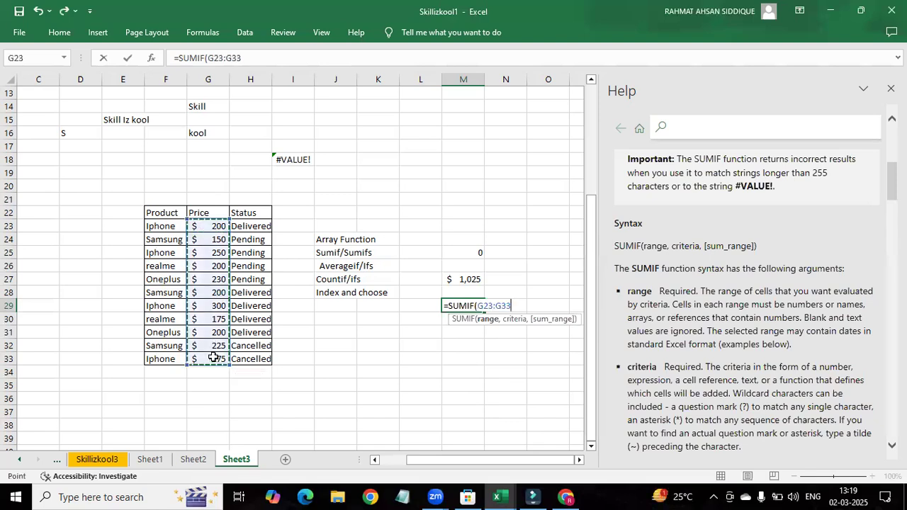
type(",")
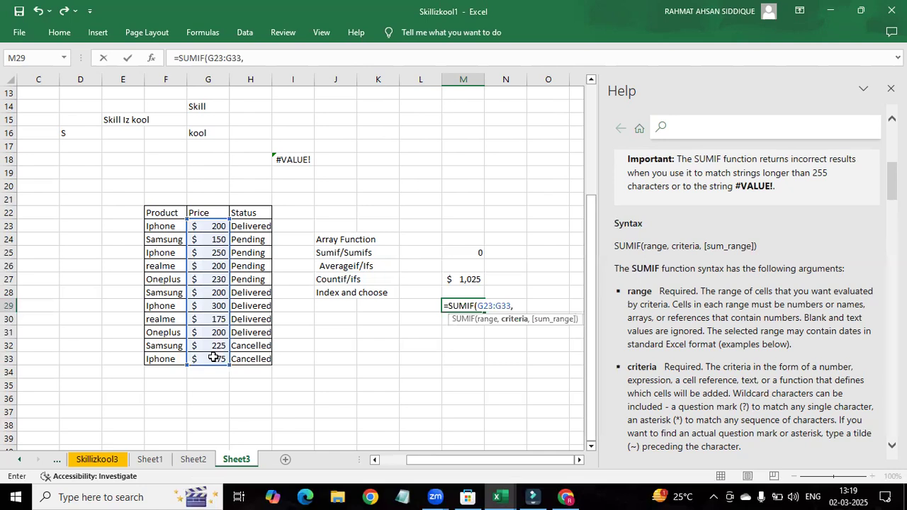
type("\">230\"")
type(")")
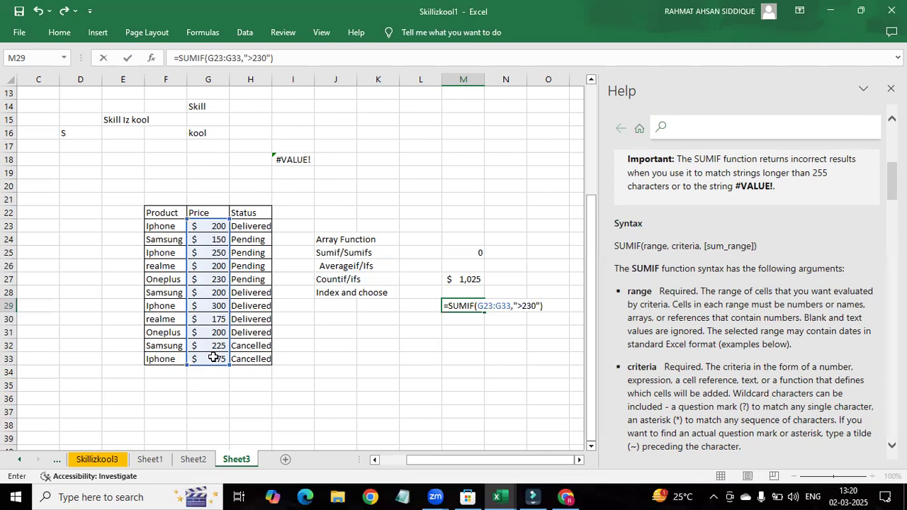
key("ctrl+Return")
key("Return")
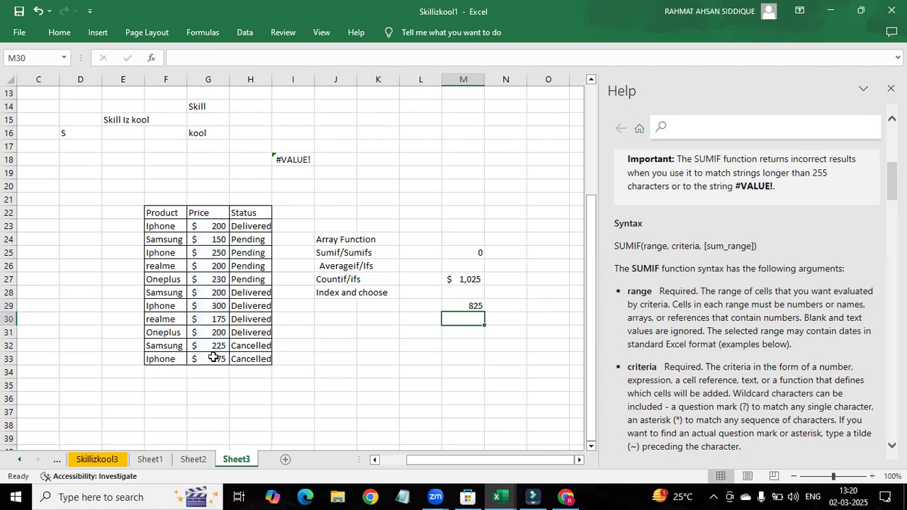
double_click(459, 306)
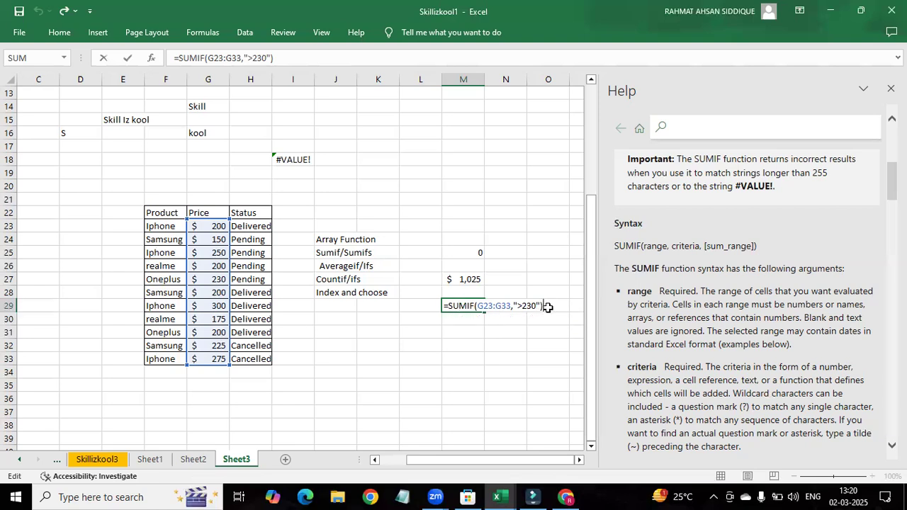
key("Return")
Step: Confirm the SUMIF formula in M29 and insert the SUM function in M31
left_click(461, 331)
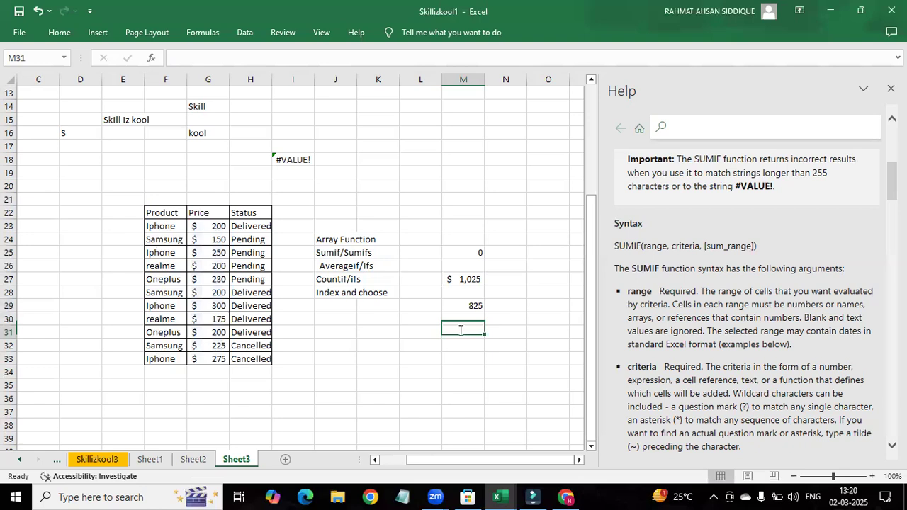
double_click(461, 330)
type("sum")
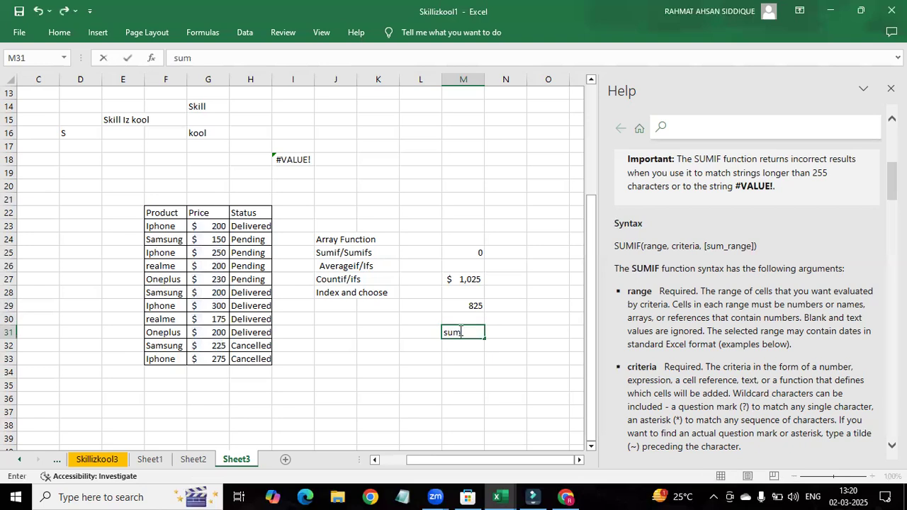
key("BackSpace")
key("BackSpace")
key("BackSpace")
type("=sum")
key("Tab")
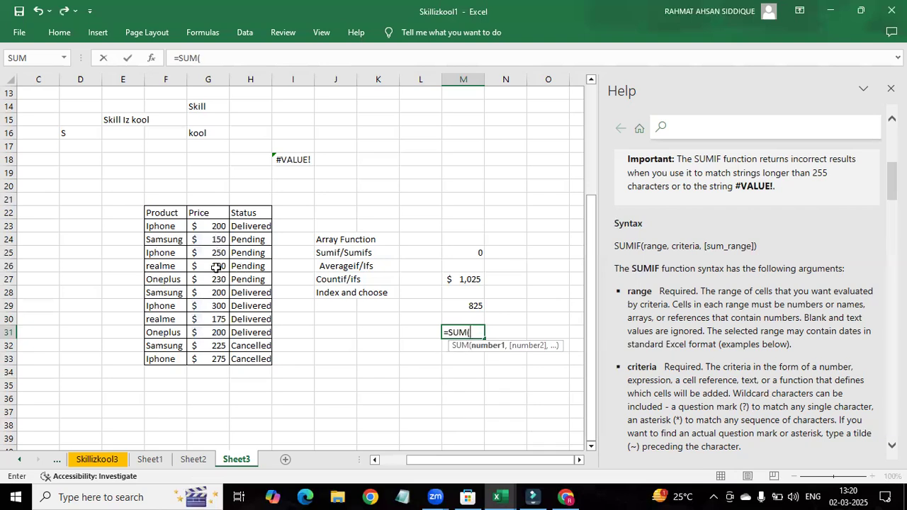
Step: Complete the SUM formula in M31 with the three prices above 230 in G25, G29 and G33
left_click(216, 253)
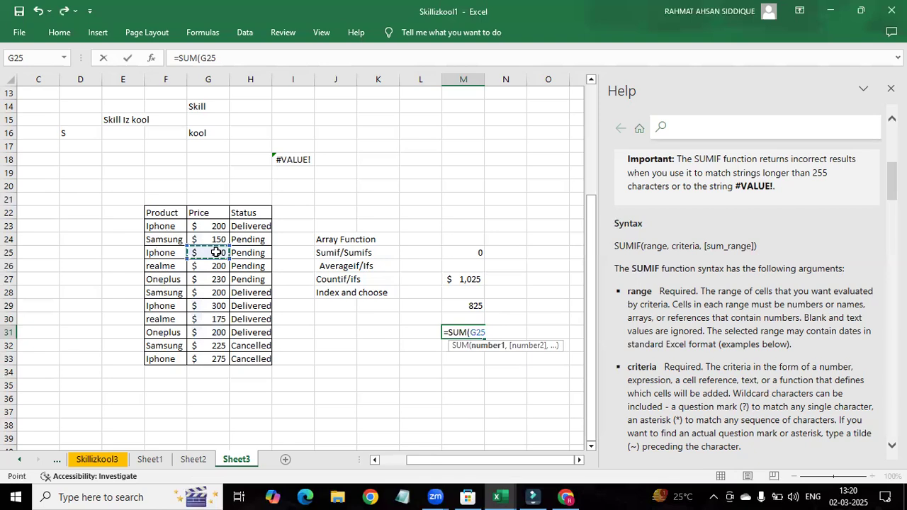
type(",")
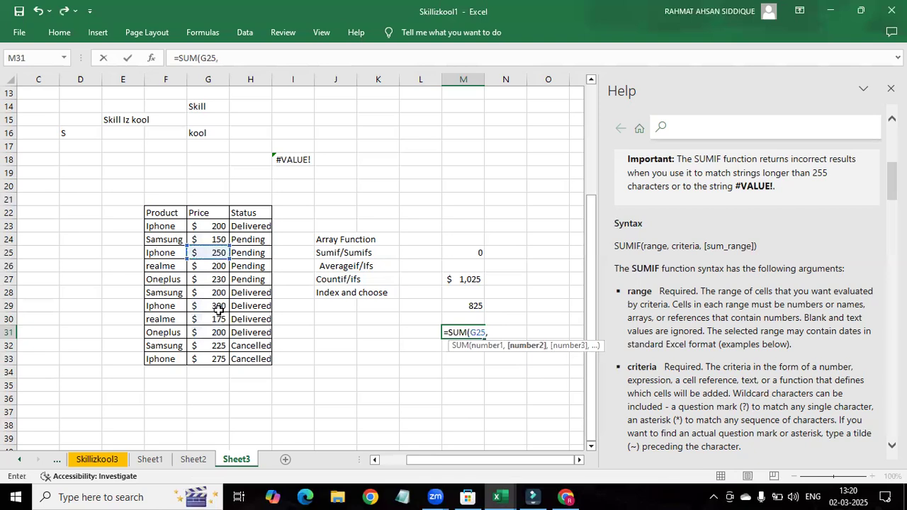
left_click(219, 308)
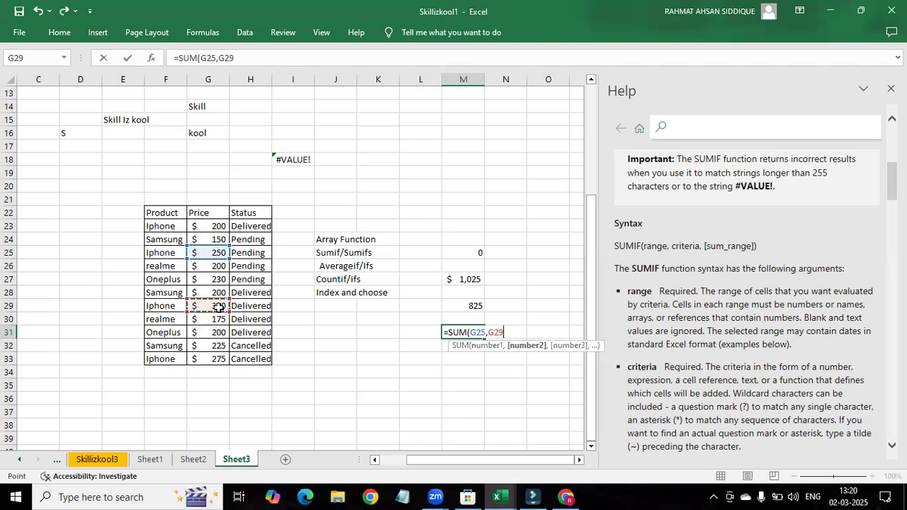
type(",")
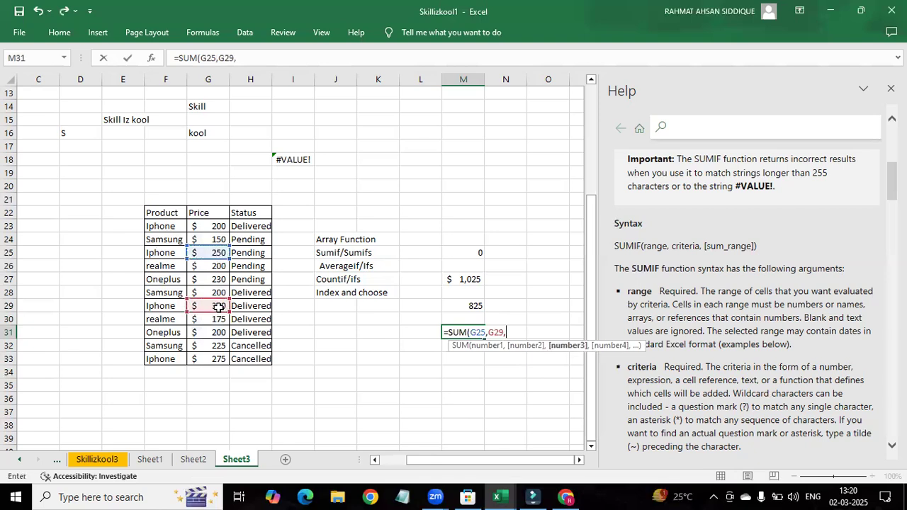
left_click(213, 360)
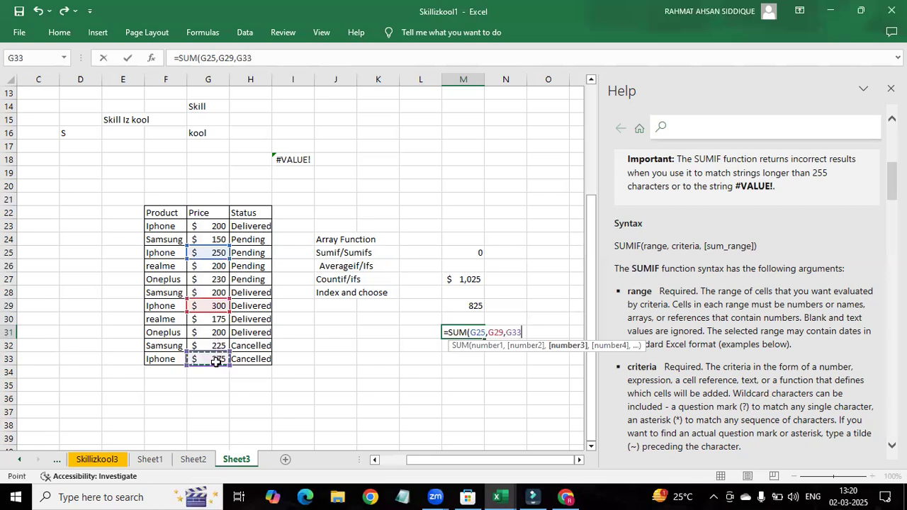
key("ctrl+Return")
key("Return")
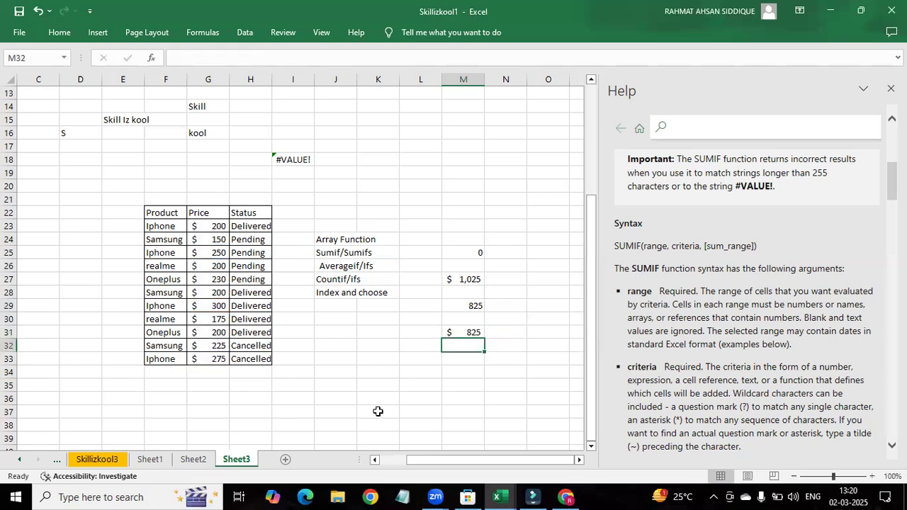
Step: Review the range and criteria arguments of the SUMIF formula in M29
left_click(467, 305)
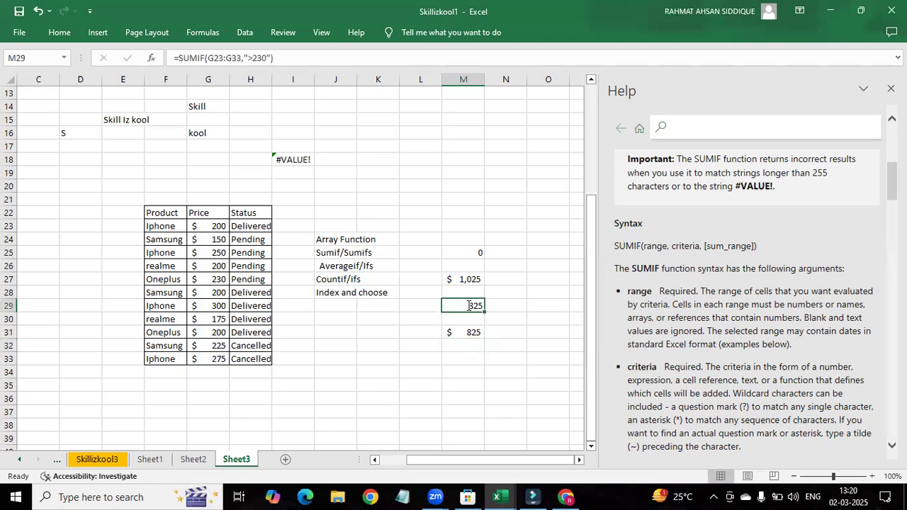
double_click(469, 305)
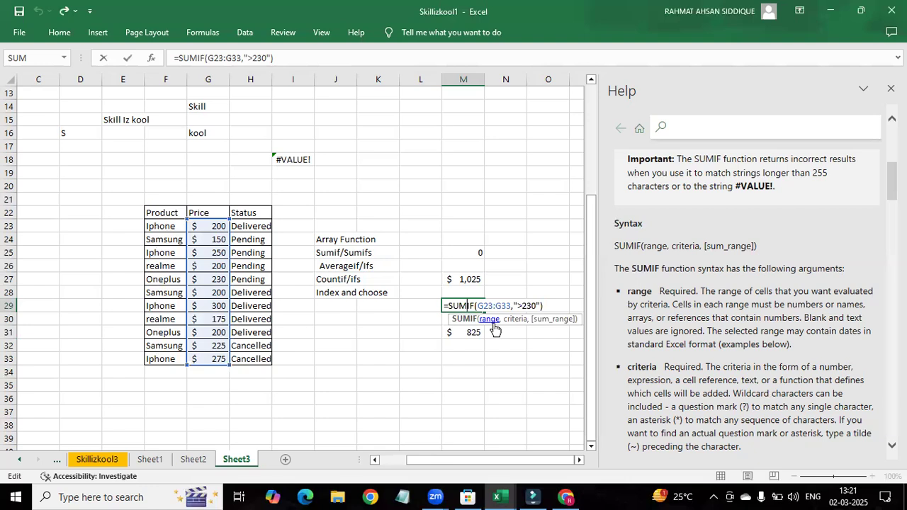
left_click(471, 356)
Step: Insert the SUMIFS function in M34 with the price range G23:G33 as the sum range
double_click(458, 372)
type("=")
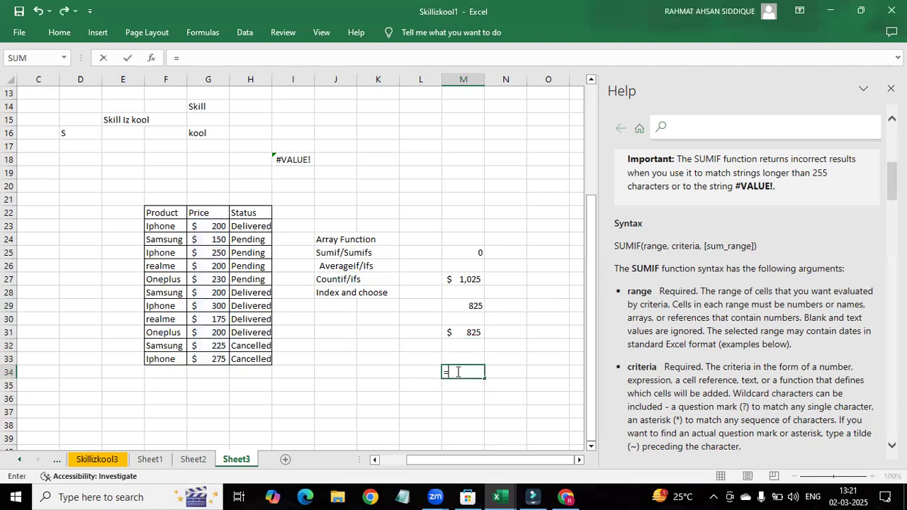
type("sumifs")
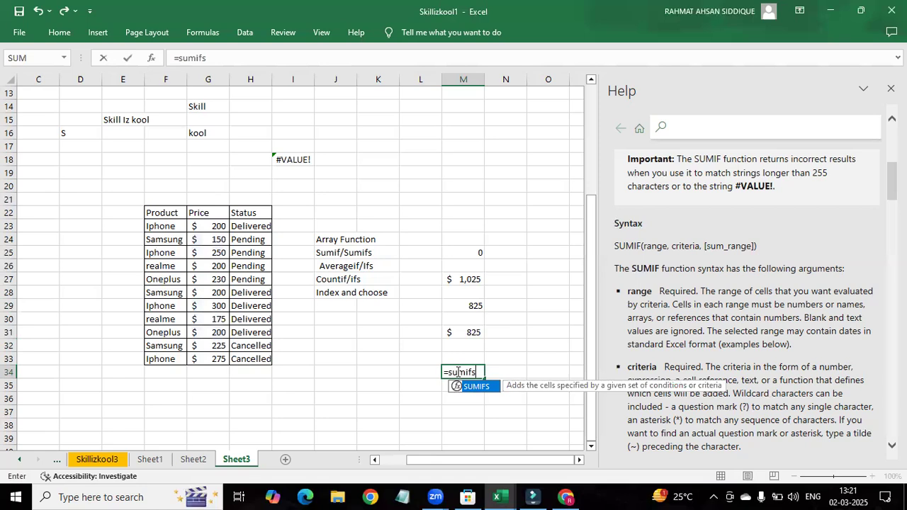
key("Tab")
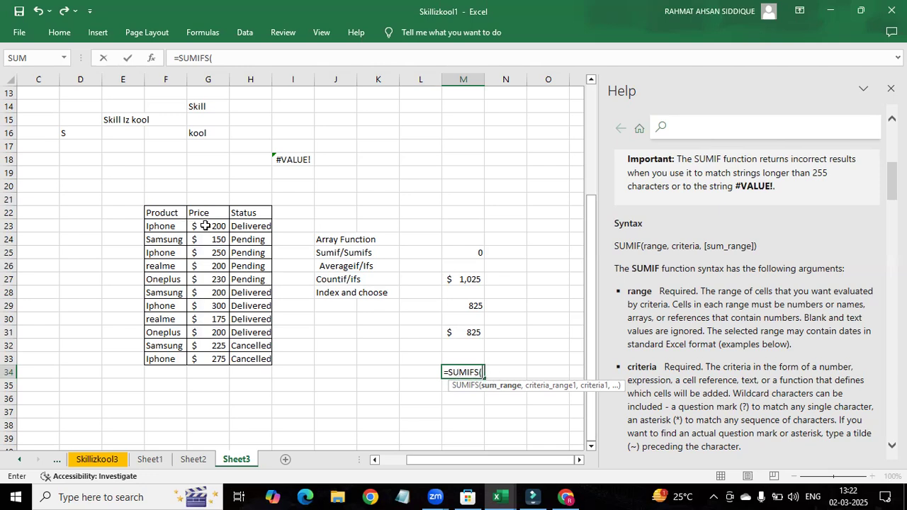
left_click_drag(209, 221, 205, 353)
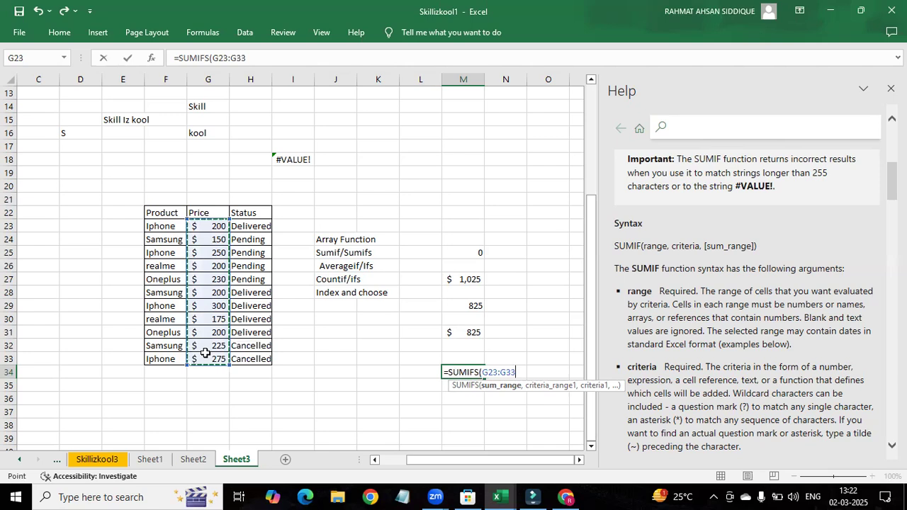
type(",")
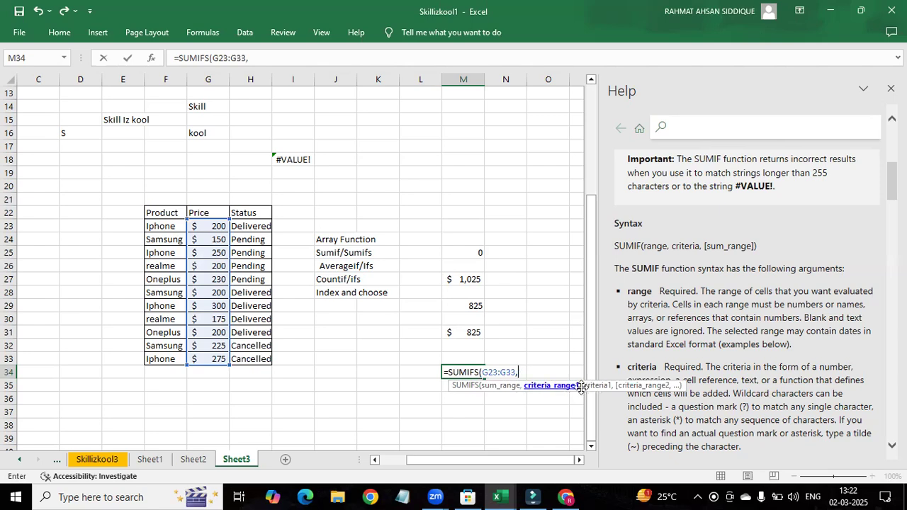
Step: Add the product range F23:F33 with the criteria "Iphone" as the first condition of the SUMIFS formula
left_click_drag(161, 226, 157, 350)
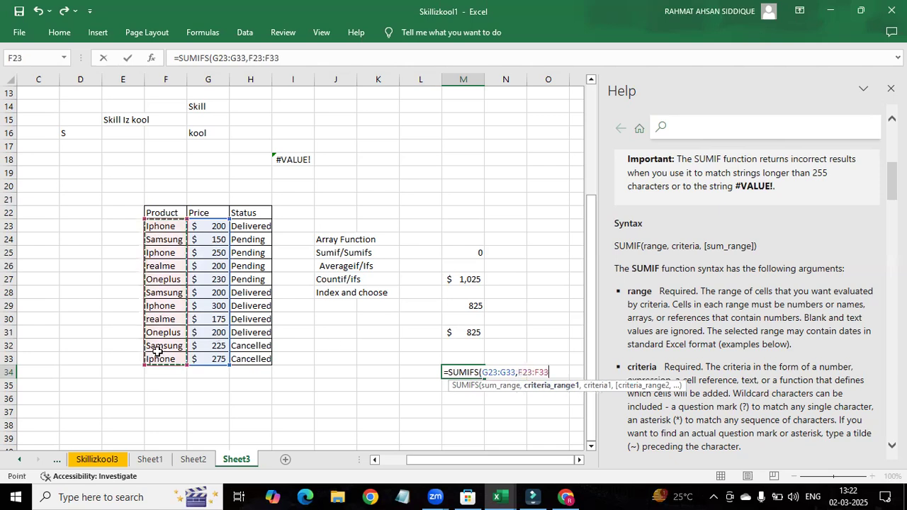
type(",\"Iphon")
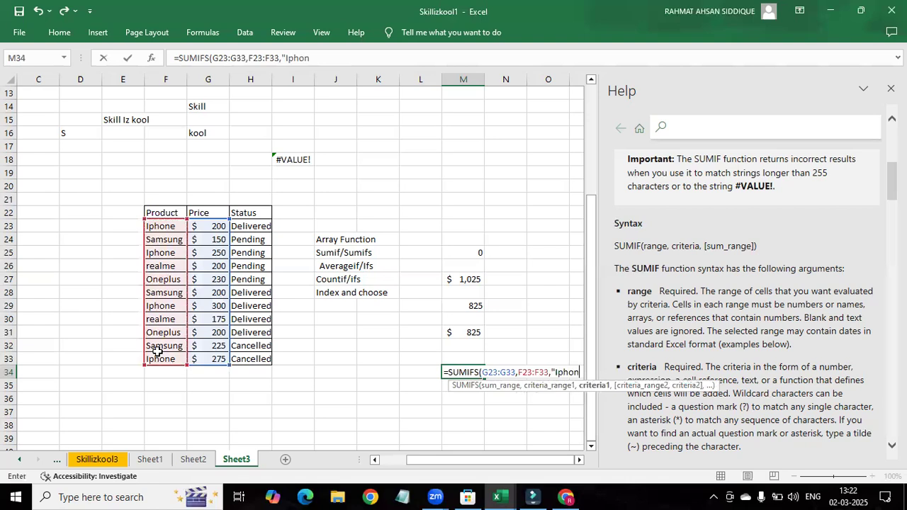
type("e\"")
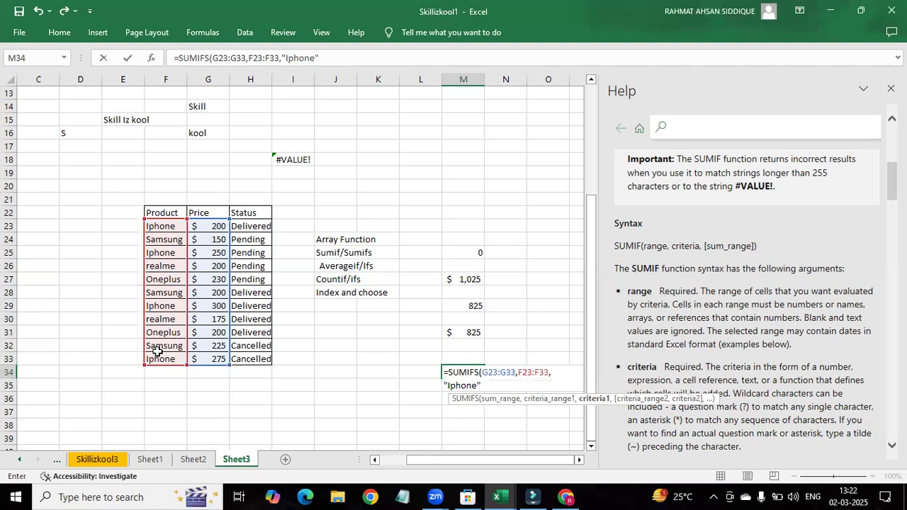
type(",")
Step: Add the status range H23:H33 with the criteria "Delivered" as the second condition and complete the SUMIFS formula in M34
left_click_drag(242, 227, 258, 359)
type(",")
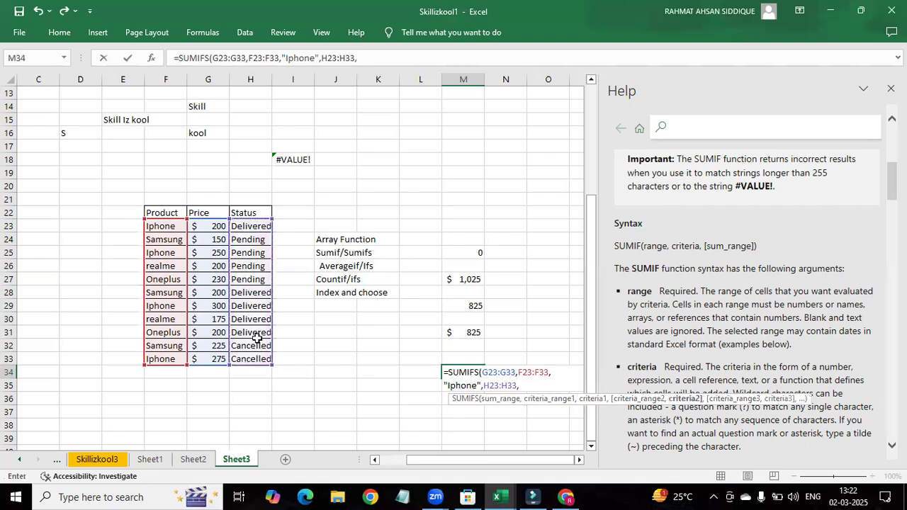
type("\"Delivered\"")
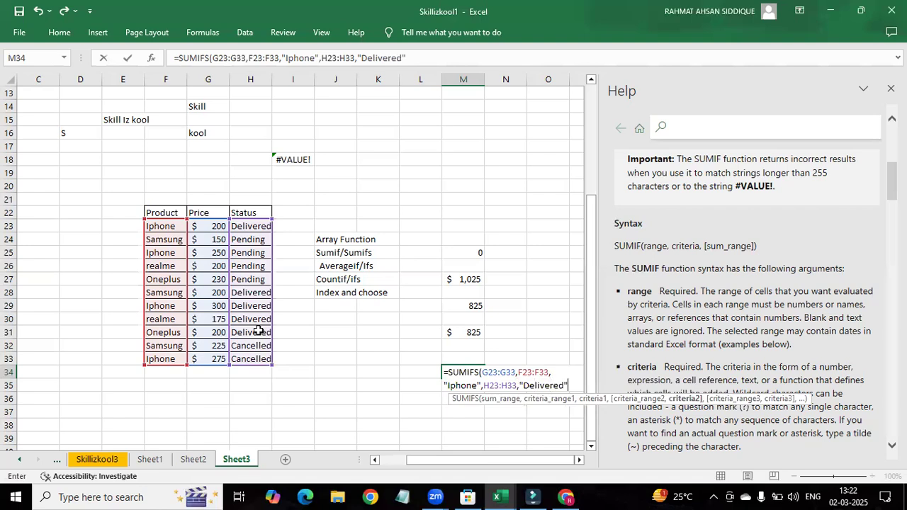
type(")")
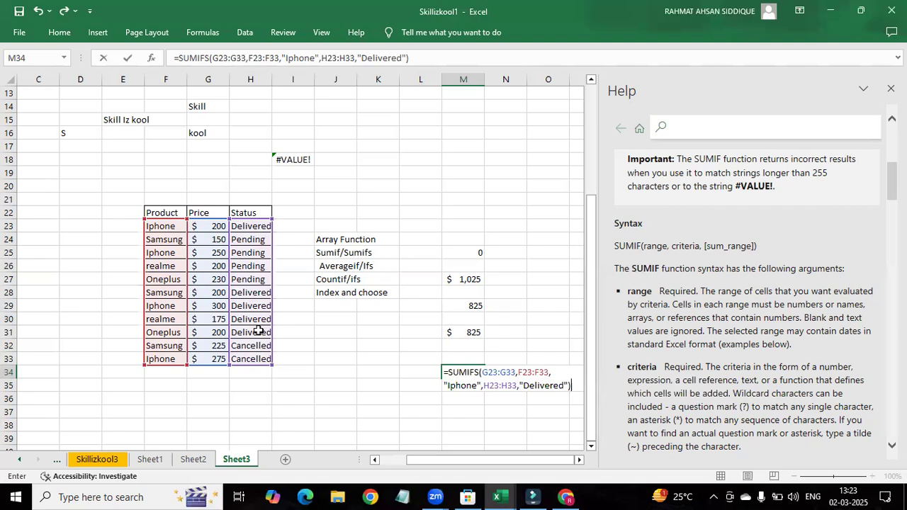
key("Return")
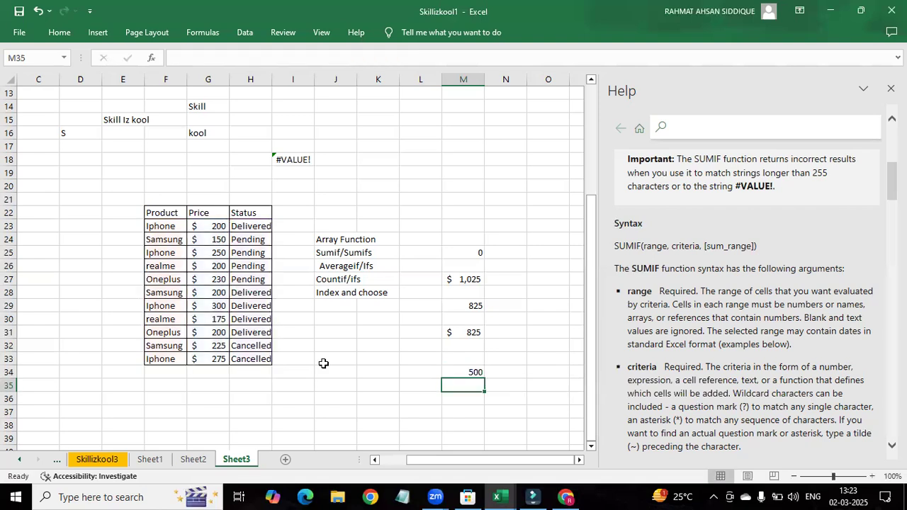
Step: Check the SUMIFS result in M34 against the delivered Iphone prices in G23 and G29
left_click(462, 372)
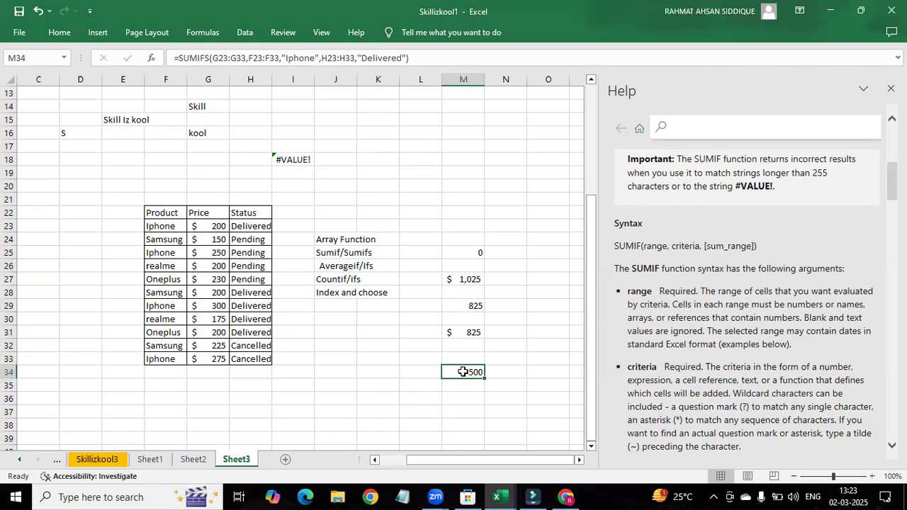
left_click(203, 224)
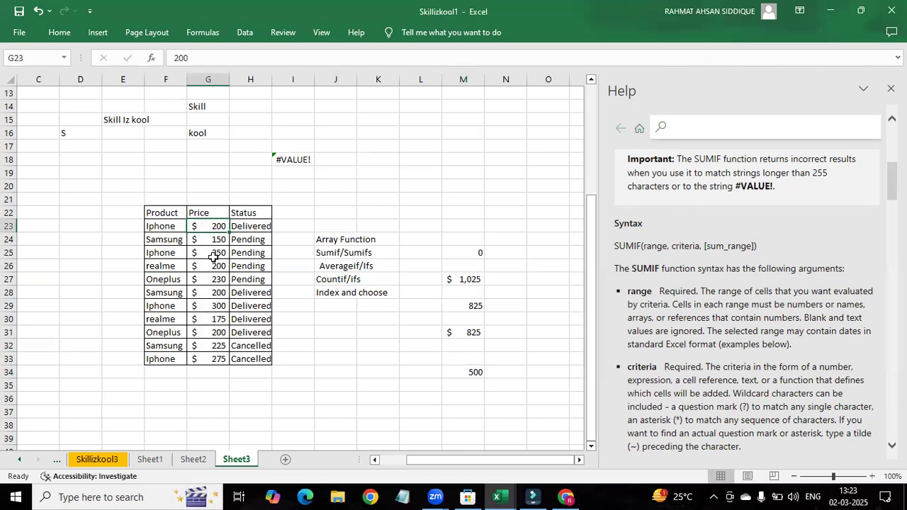
left_click(210, 306)
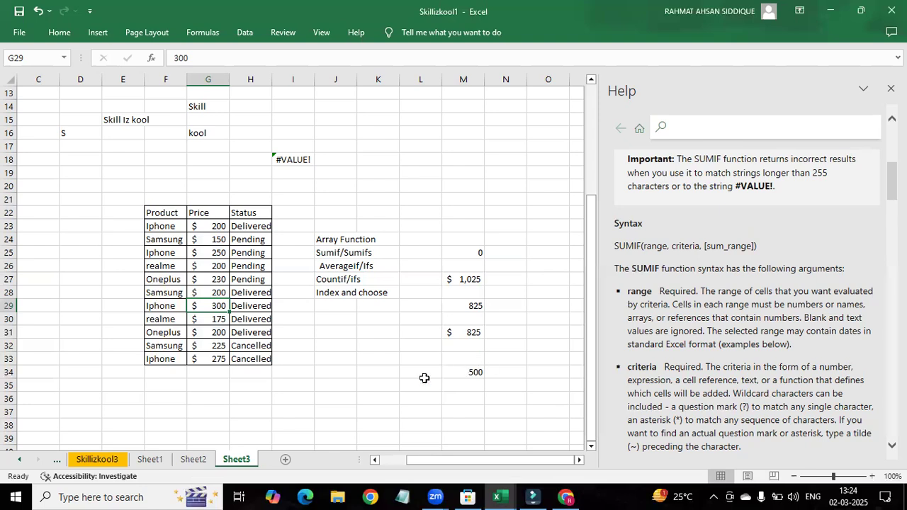
Step: Look up the suggested count functions in K35 and examine the description of COUNTIF
double_click(374, 407)
scroll(372, 352, "down", 5)
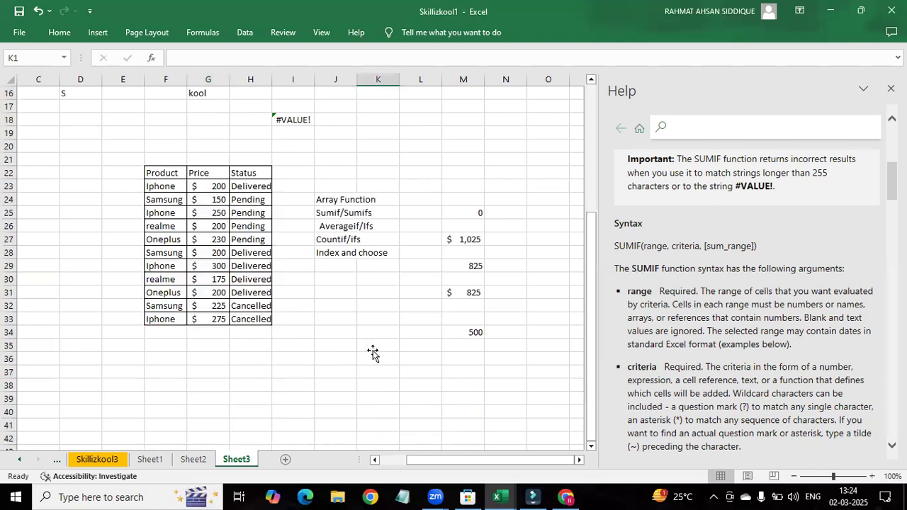
left_click(373, 347)
type("+")
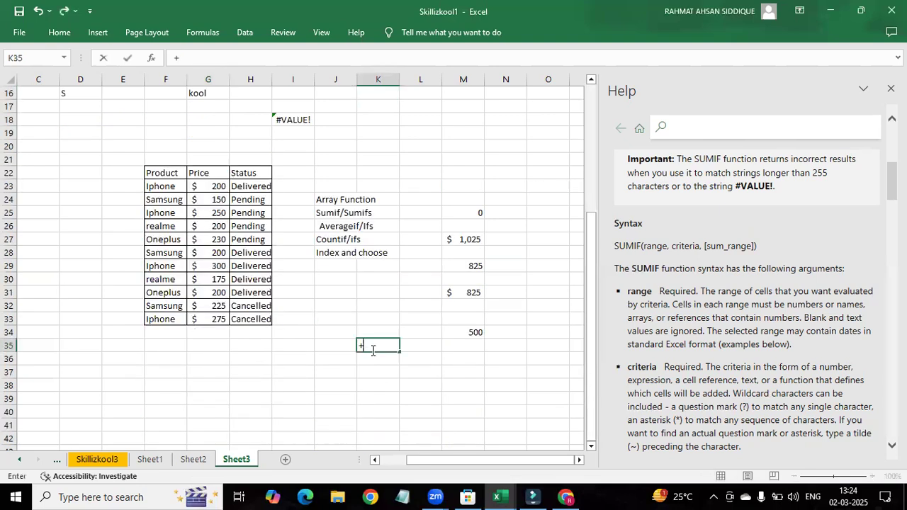
type("count")
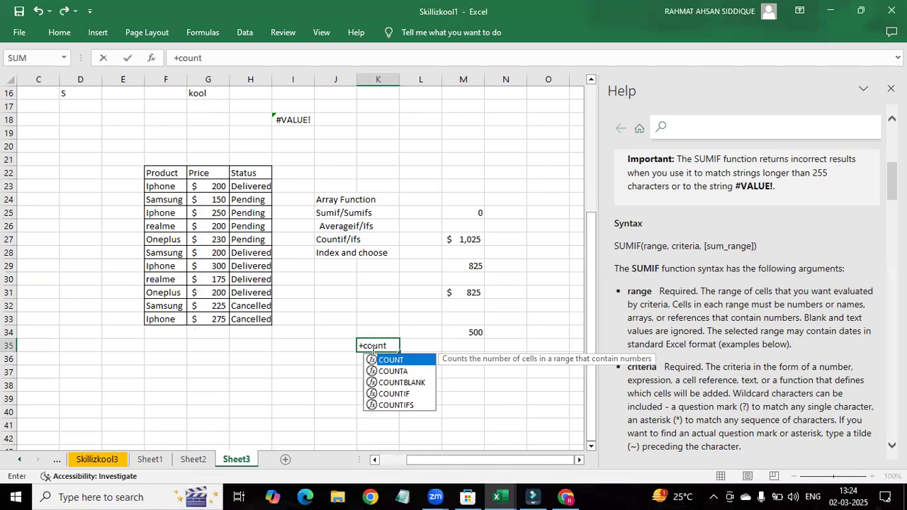
key("Down")
key("Down")
key("Down")
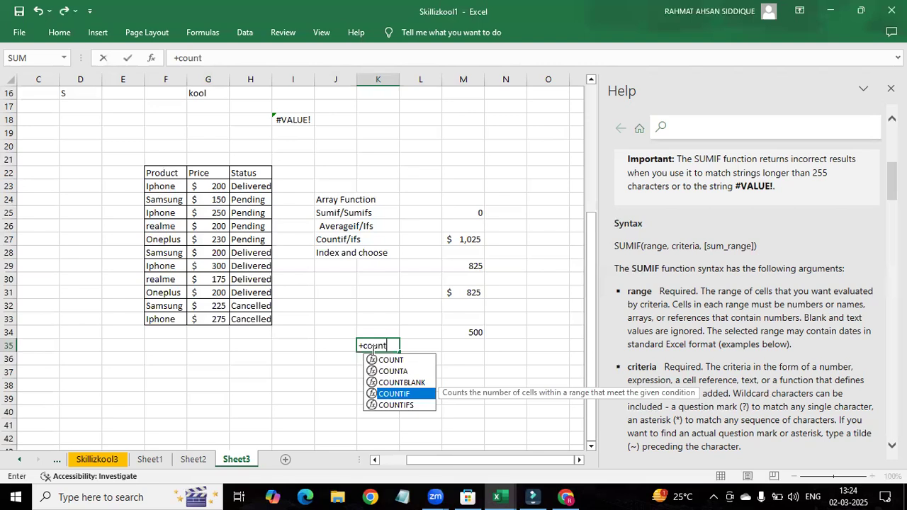
Step: Replace the entry in K35 with the start of a COUNTIF formula
key("BackSpace")
key("BackSpace")
key("BackSpace")
key("BackSpace")
key("BackSpace")
key("BackSpace")
type("=")
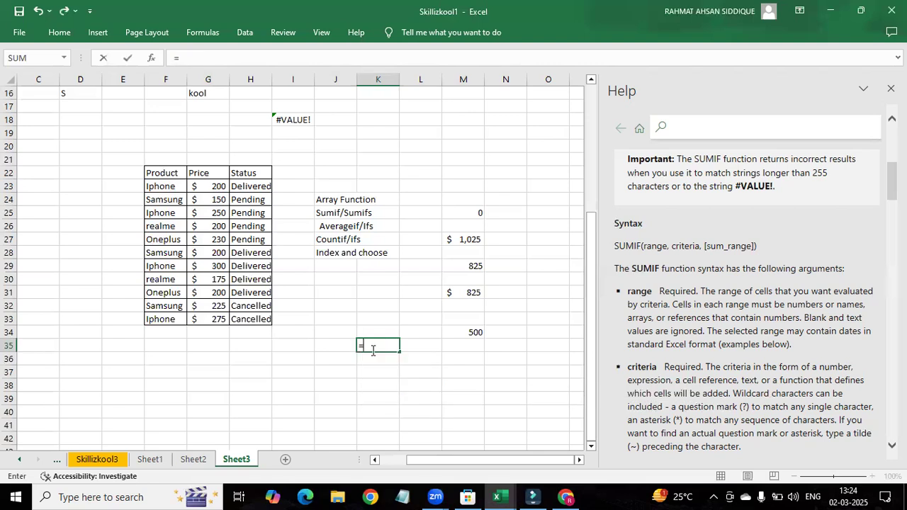
type("counif")
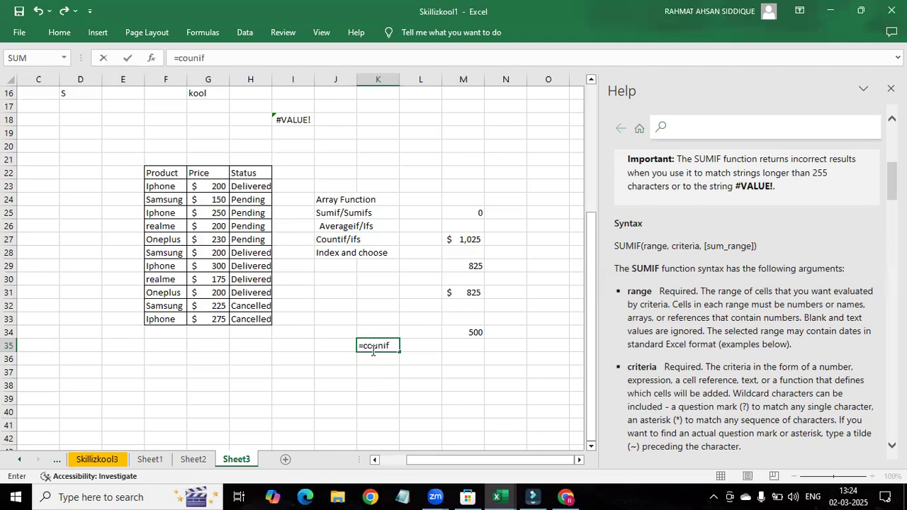
key("BackSpace")
key("BackSpace")
type("tif")
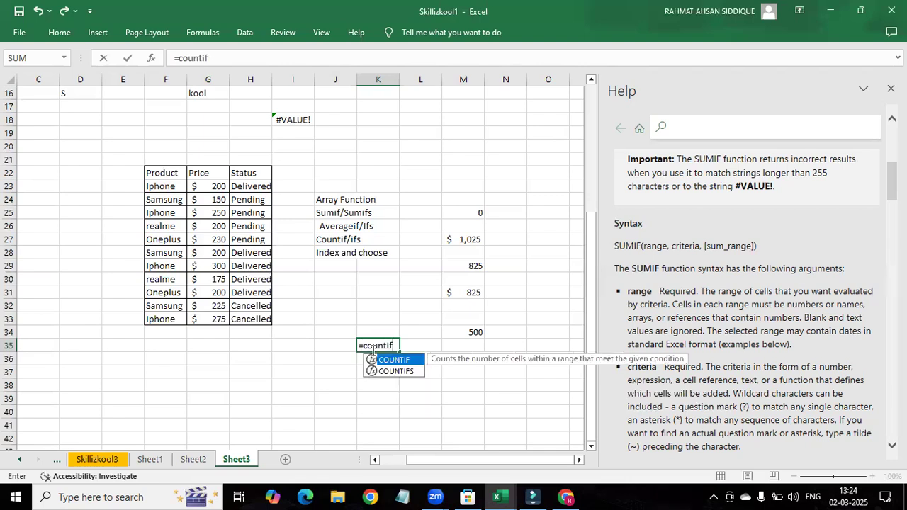
key("Tab")
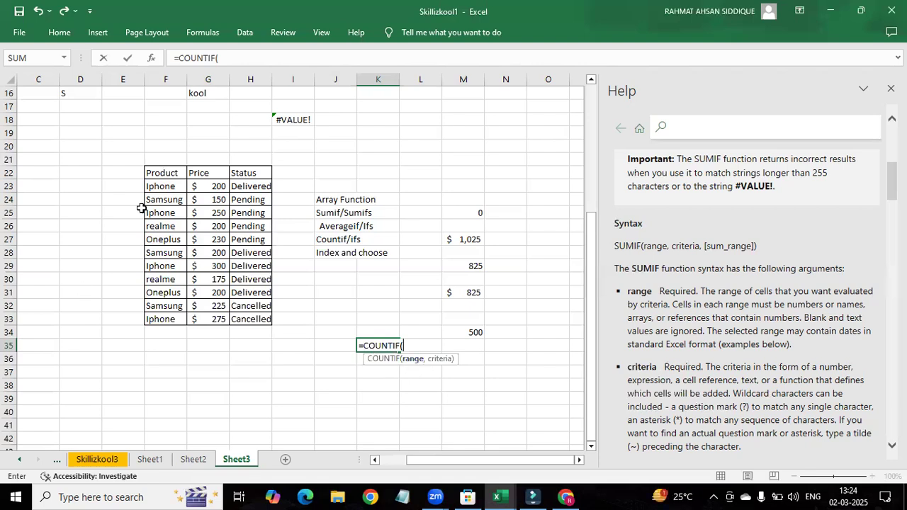
Step: Set the product range F23:F33 and the criteria "Iphone", and complete the COUNTIF formula in K35
left_click_drag(160, 187, 160, 326)
type(",")
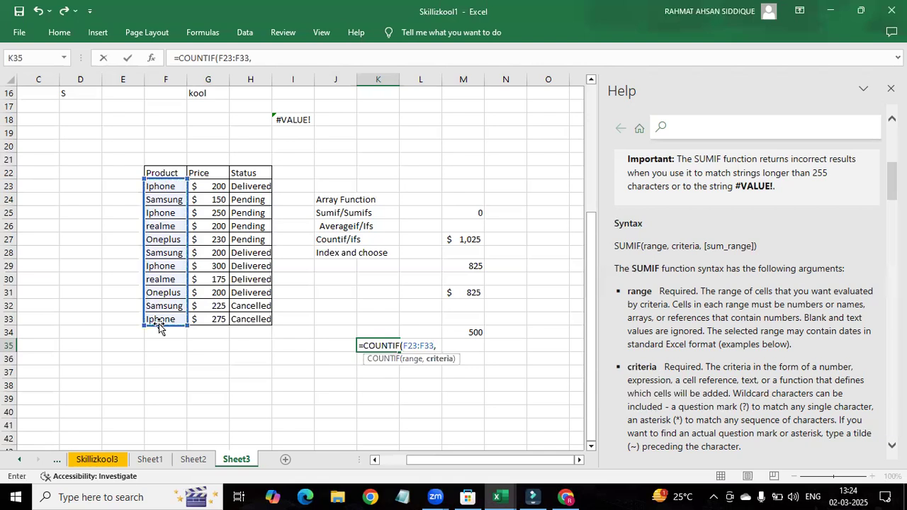
type("\"Iphone\")")
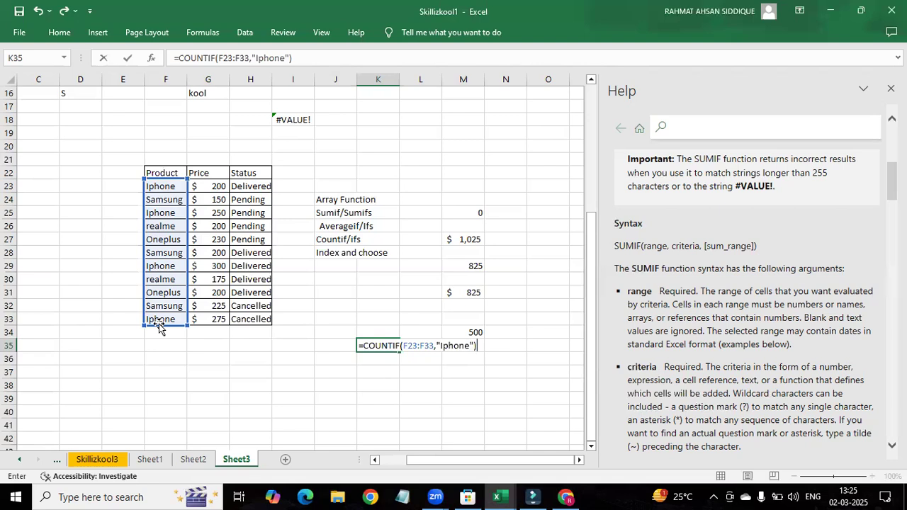
key("Return")
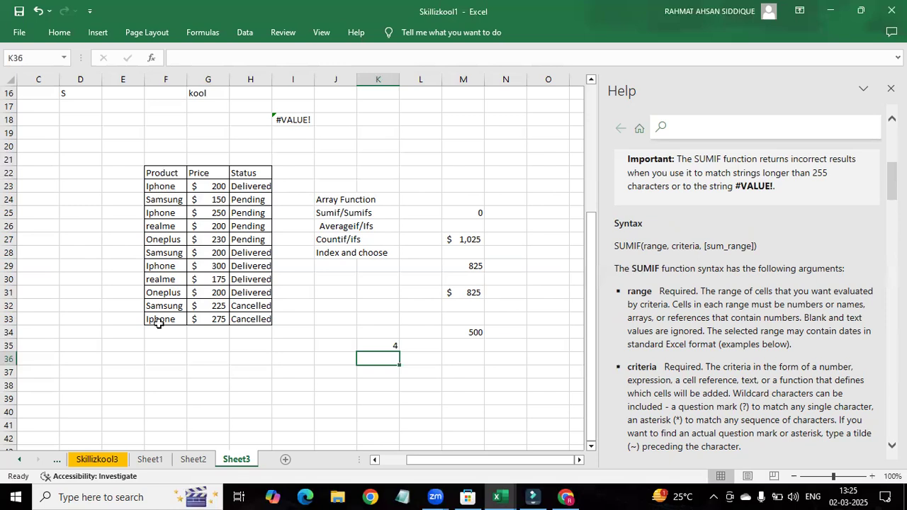
Step: Start a COUNTIFS formula in K36 from the suggested count functions
double_click(382, 360)
type("=")
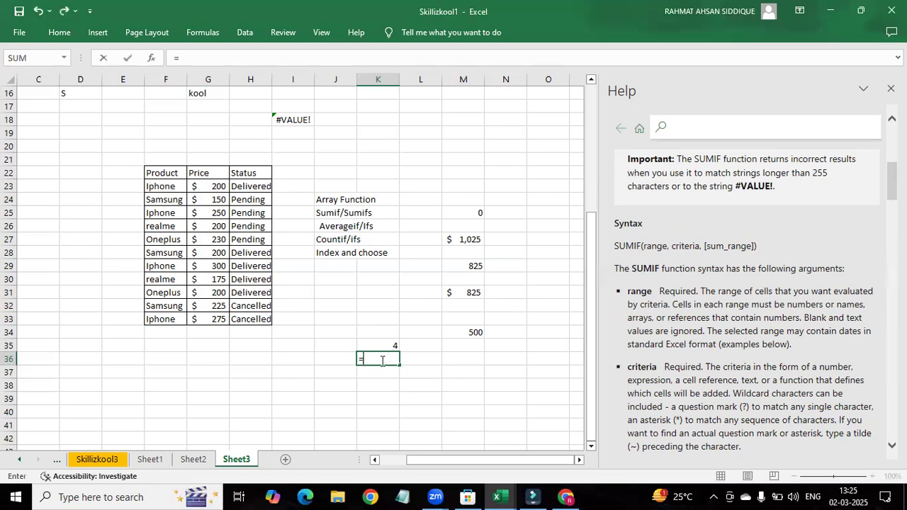
type("coun")
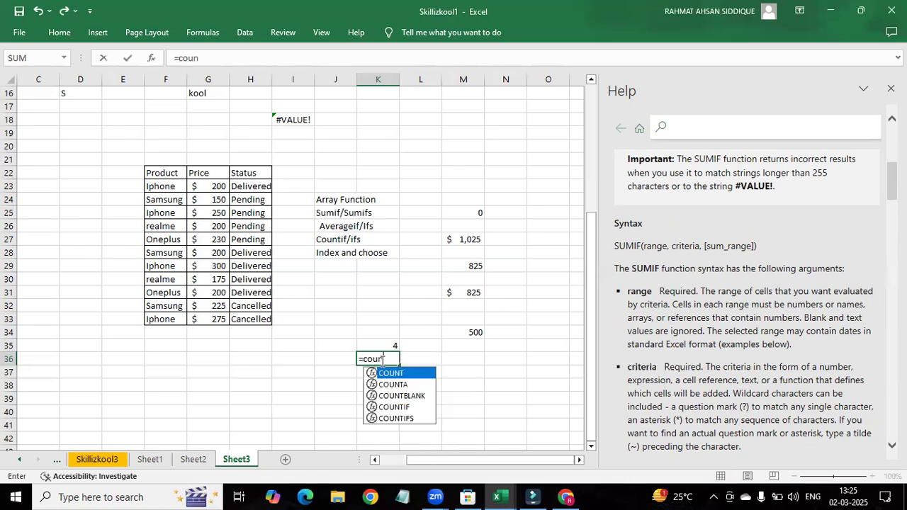
key("Down")
key("Down")
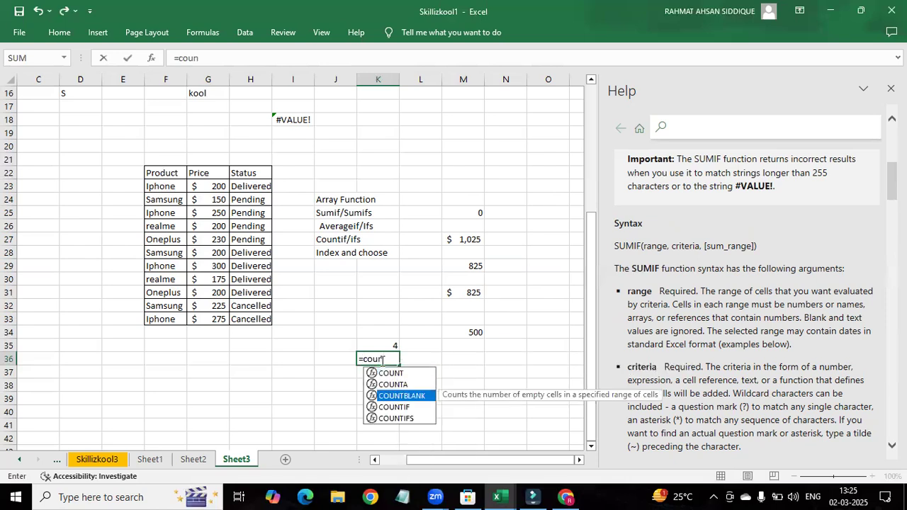
key("Down")
key("Down")
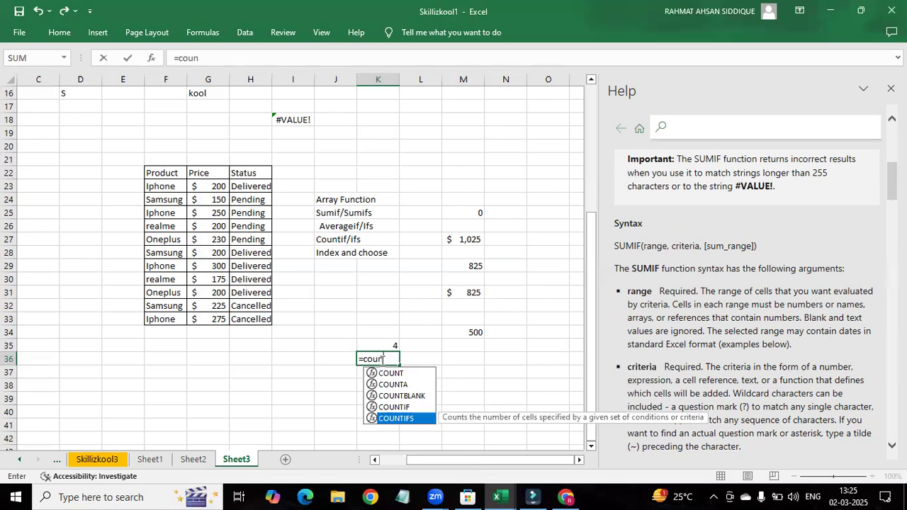
key("Tab")
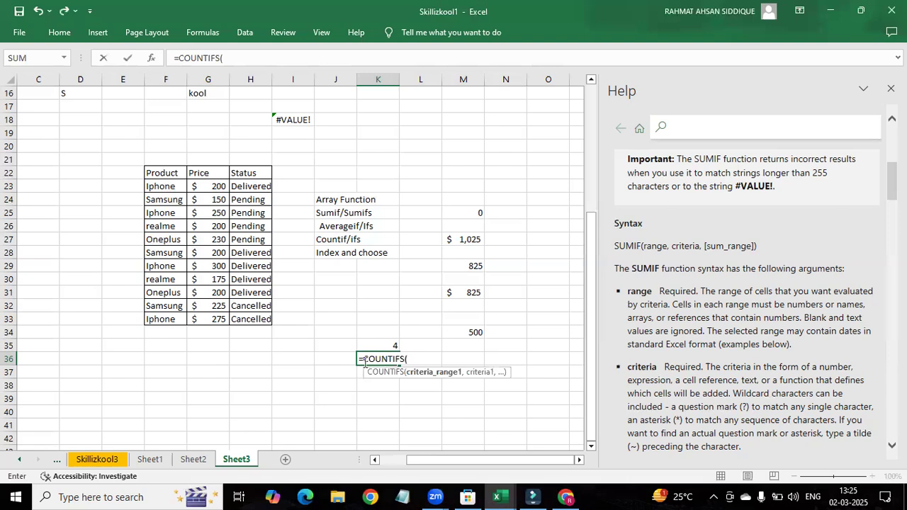
Step: Add the product range F23:F33 with the criteria "Iphone" as the first condition of the COUNTIFS formula
left_click_drag(156, 186, 151, 319)
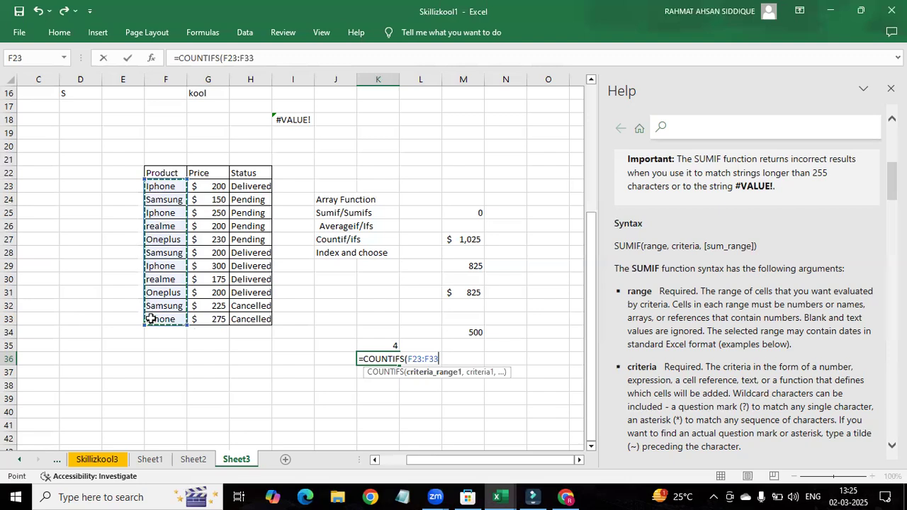
type(",")
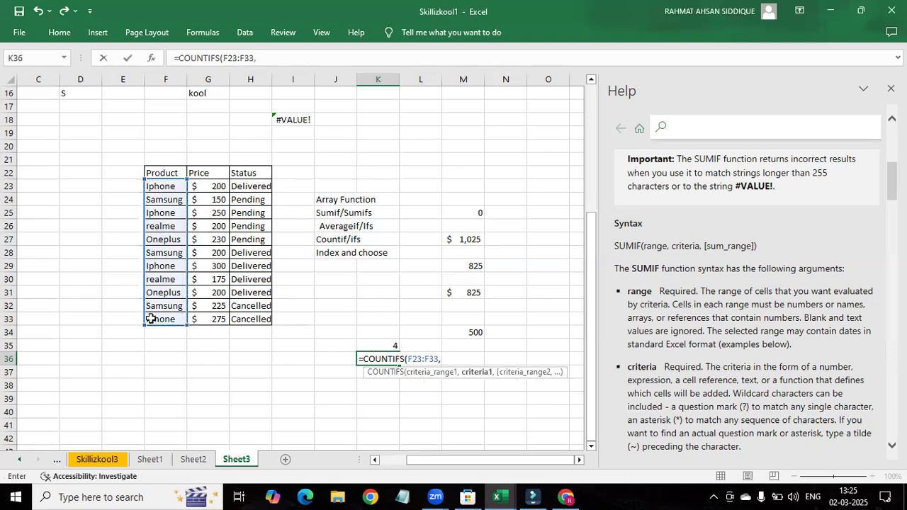
type("\"Iphone\"")
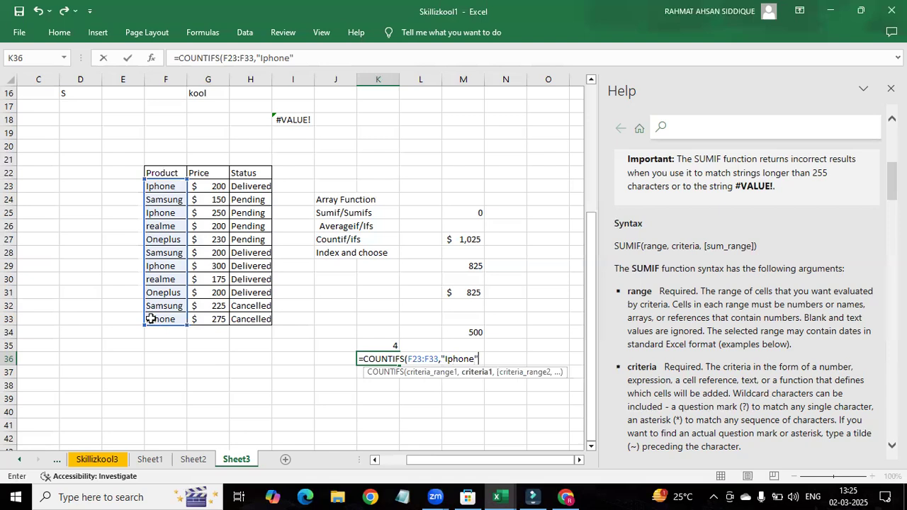
type(",")
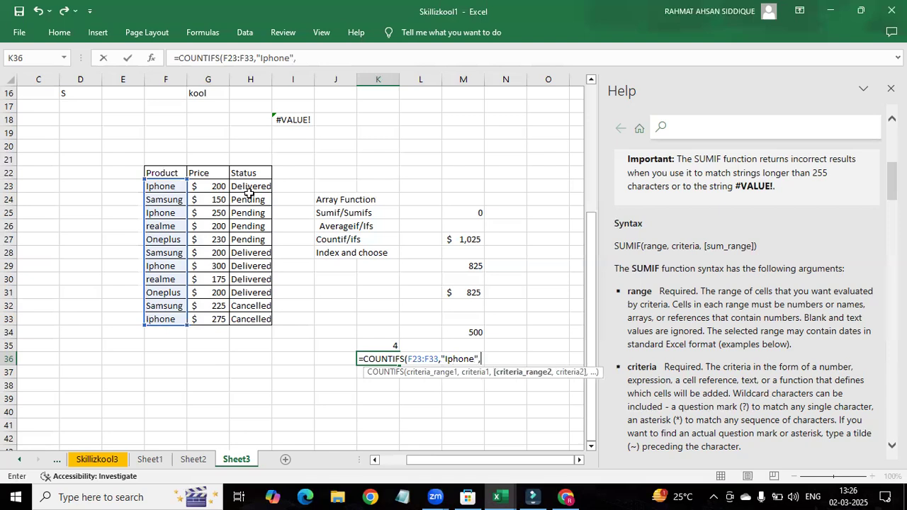
Step: Add the status range H23:H33 with the criteria "delivered" as the second condition and complete the COUNTIFS formula in K36
left_click_drag(251, 188, 256, 309)
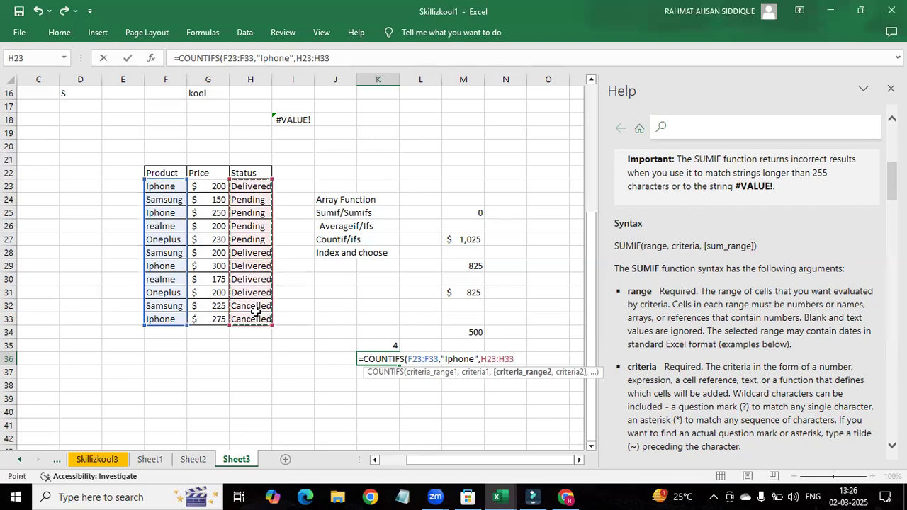
type(",\"")
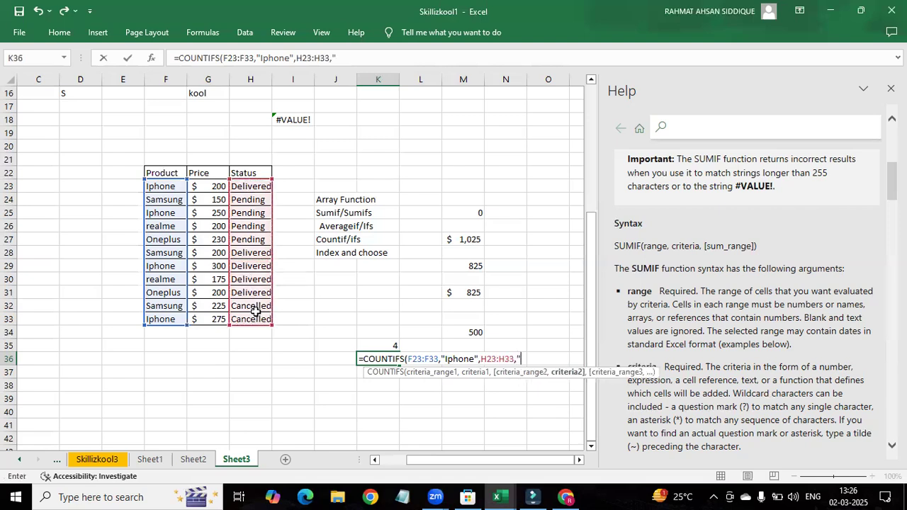
type("delivered\"")
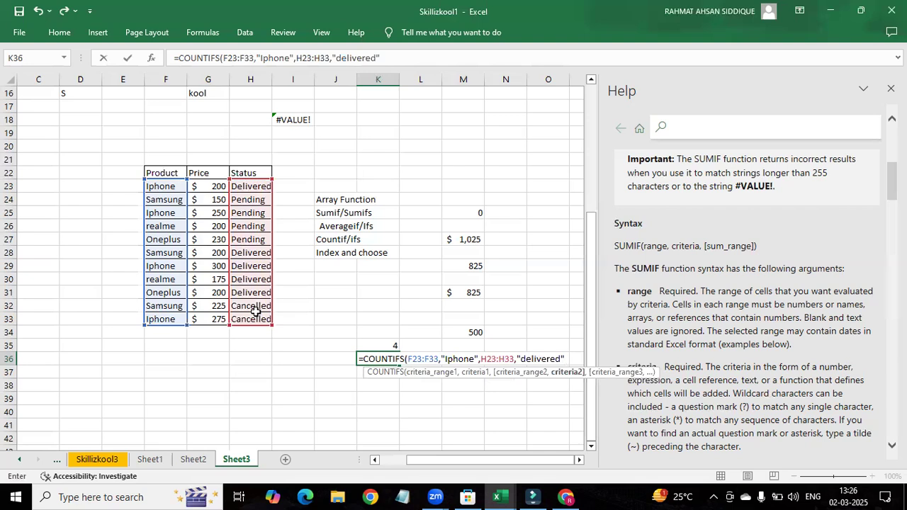
type(")")
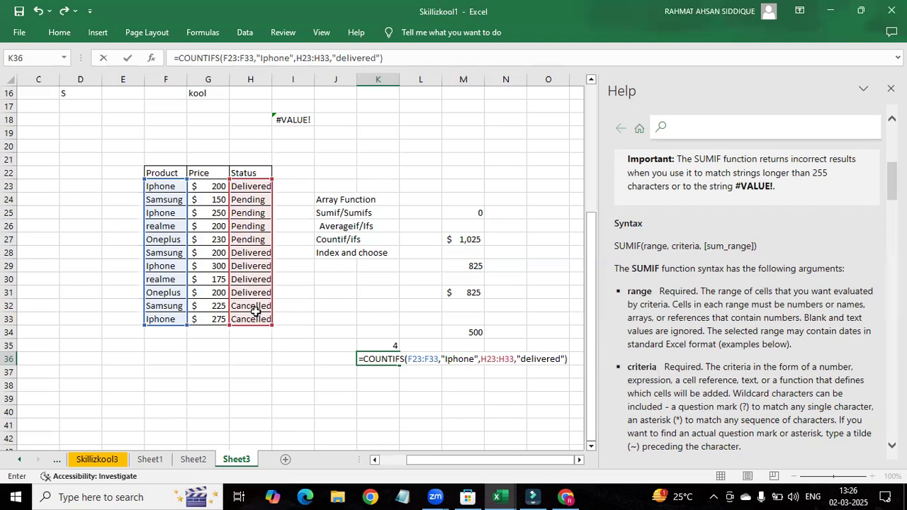
key("Return")
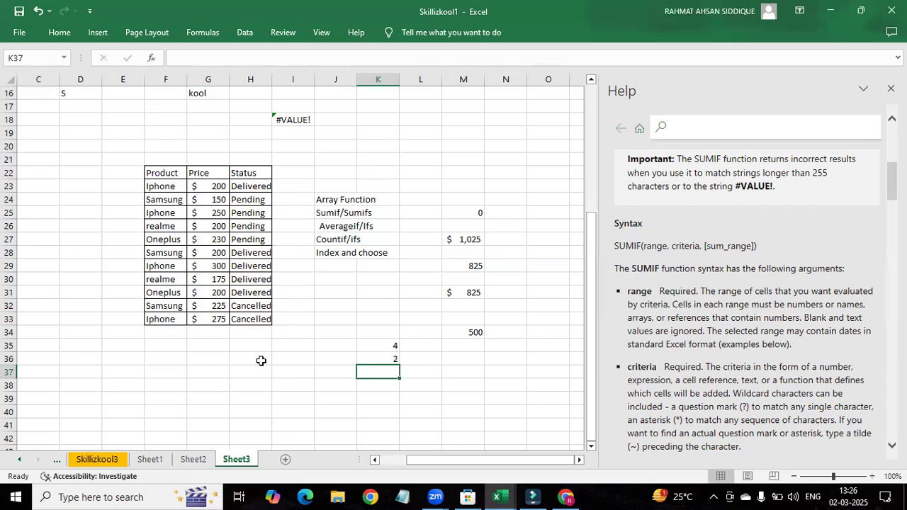
Step: Start an AVERAGEIF formula in K38 from the suggested average functions
double_click(380, 385)
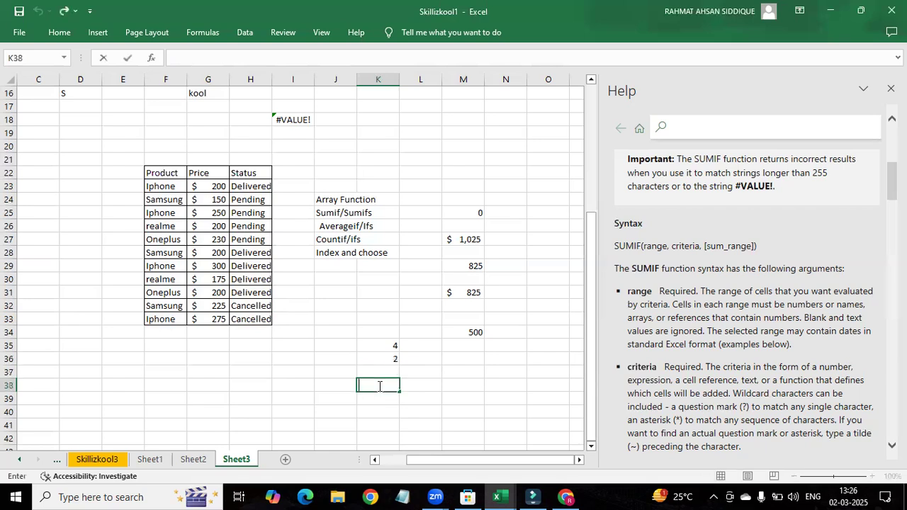
type("=Aver")
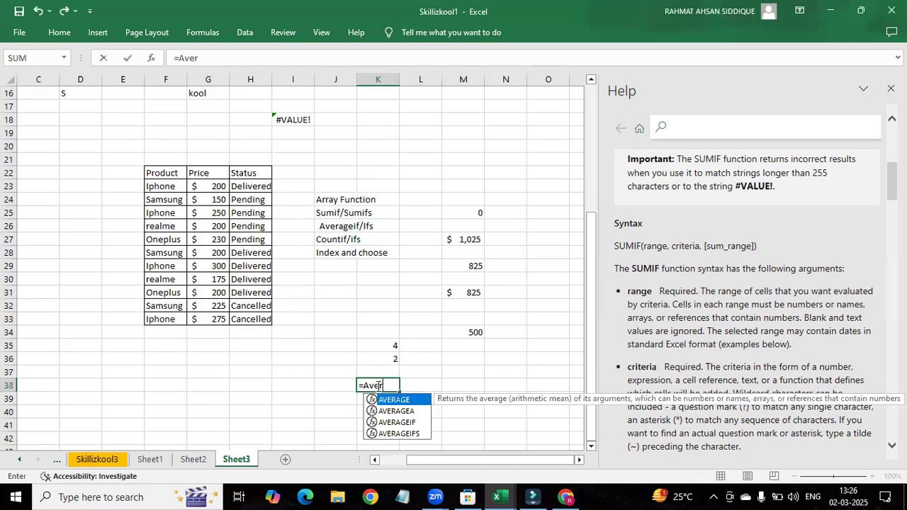
key("Down")
key("Down")
key("Tab")
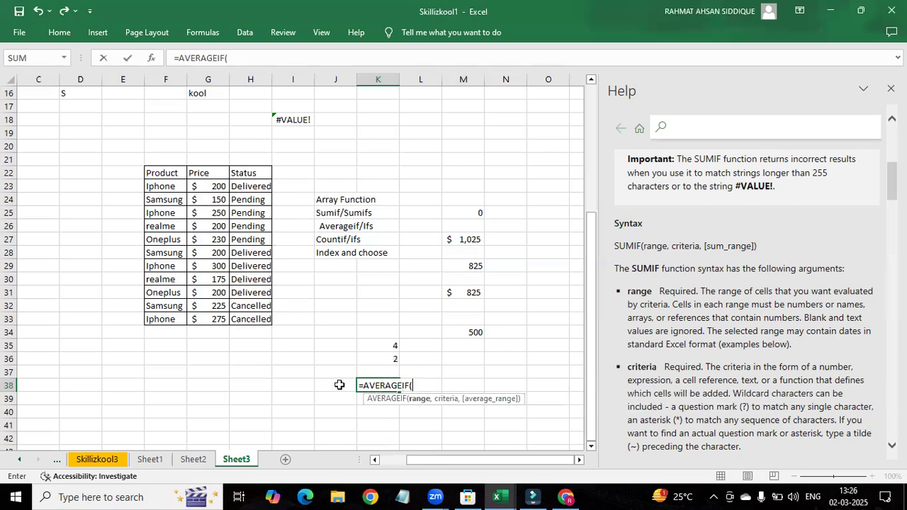
mouse_move(217, 188)
left_mouse_down()
mouse_move(221, 303)
mouse_move(216, 186)
left_mouse_up()
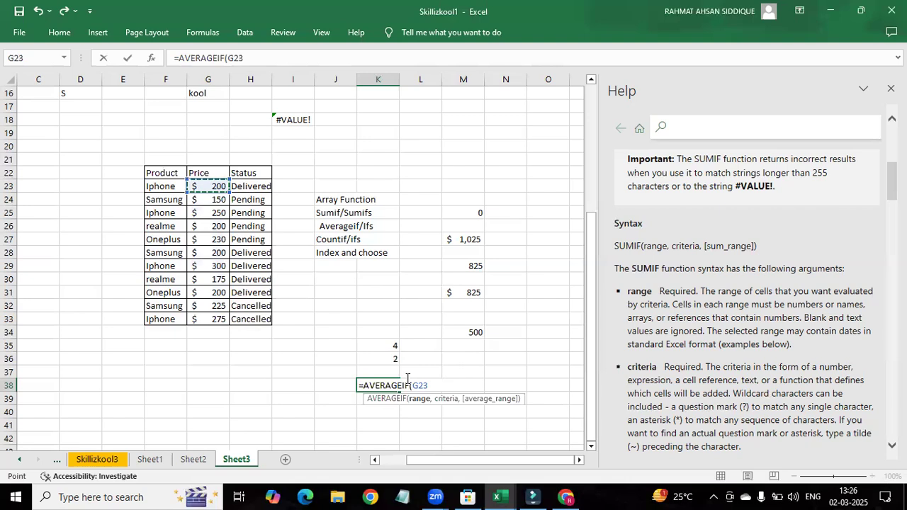
key("BackSpace")
key("BackSpace")
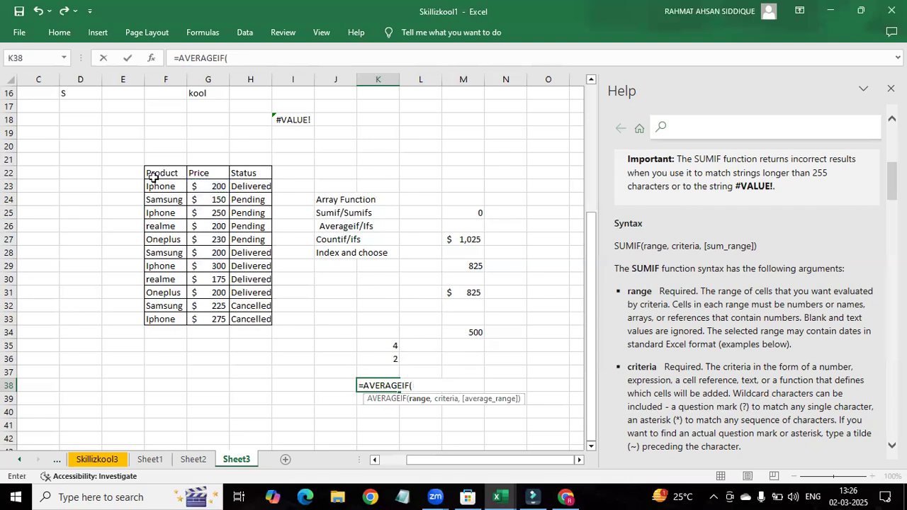
key("BackSpace")
Step: Set the product range F23:F33 and the criteria "Samsung" in the AVERAGEIF formula
left_click_drag(167, 187, 169, 317)
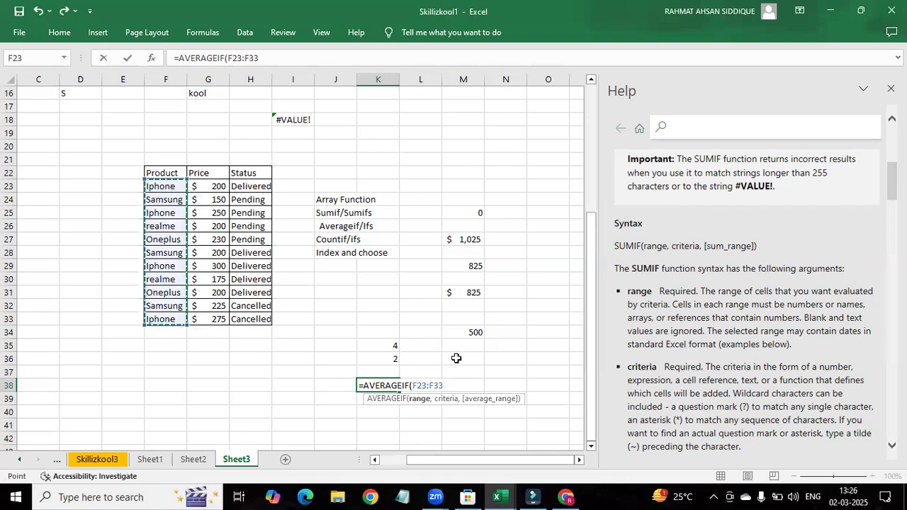
type(",")
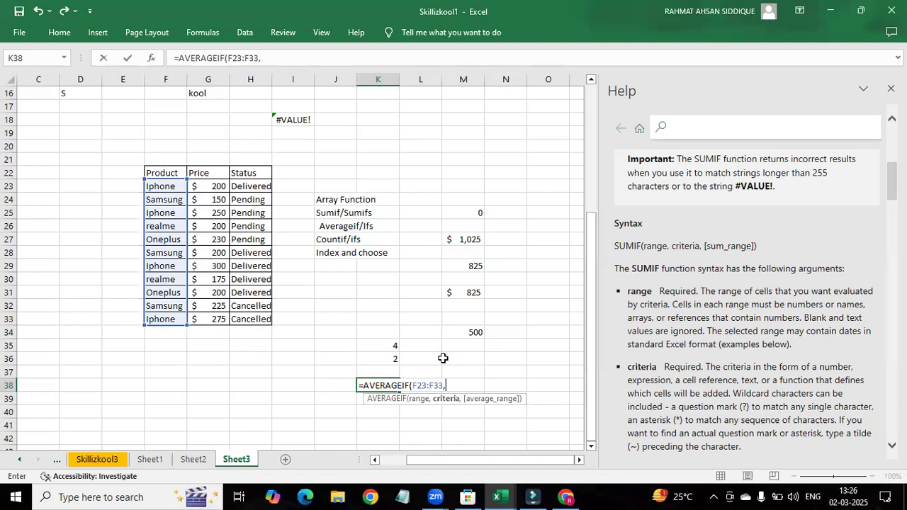
type("\"Samsung")
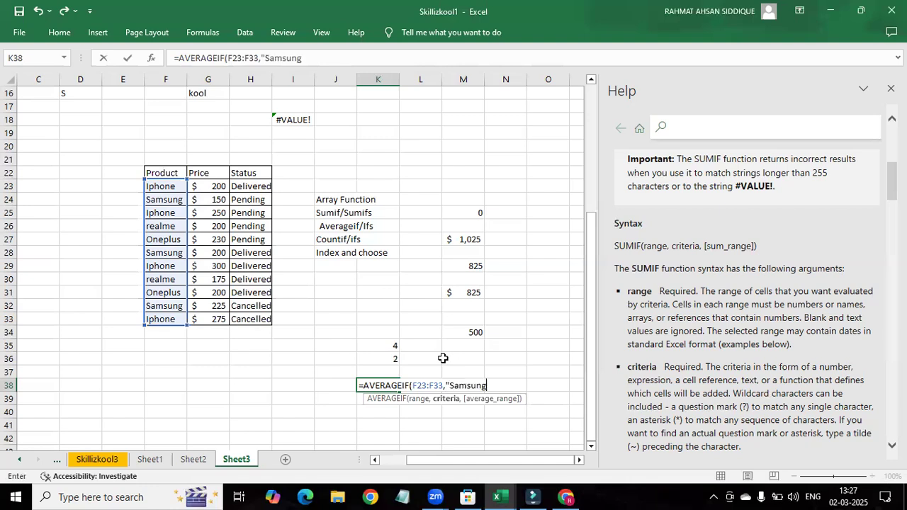
type("\",")
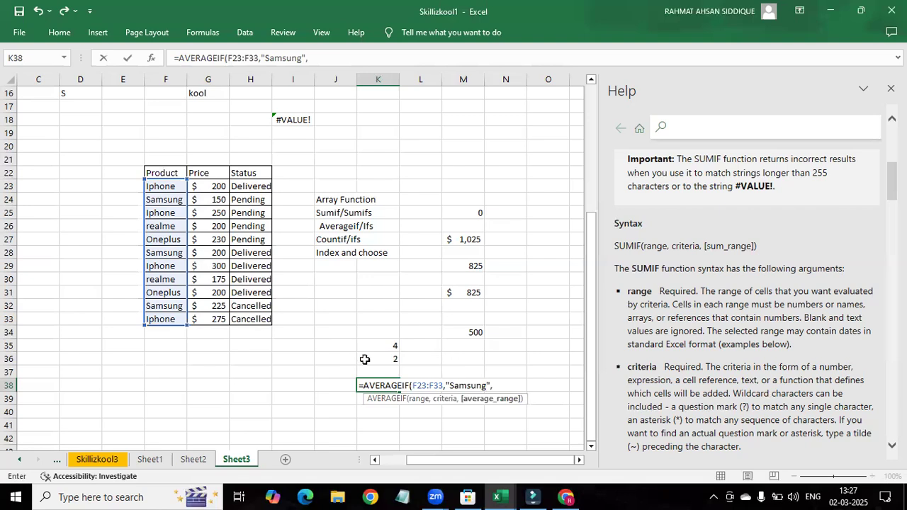
Step: Add the prices G23:G33 as the average range and complete the AVERAGEIF formula in K38
left_click_drag(206, 190, 200, 321)
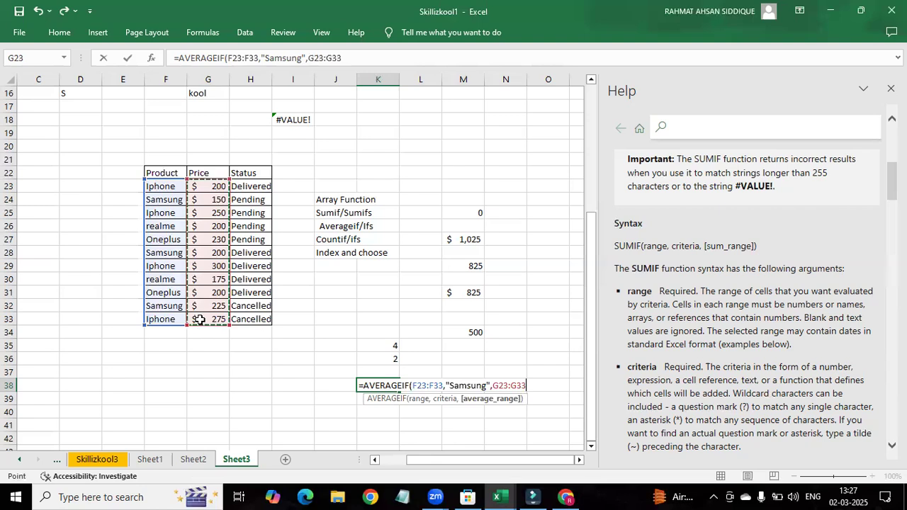
type(")")
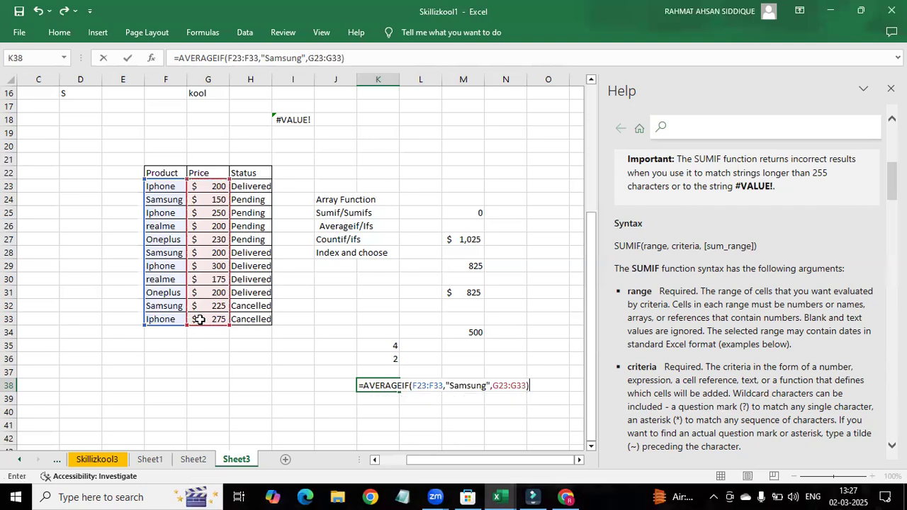
key("Return")
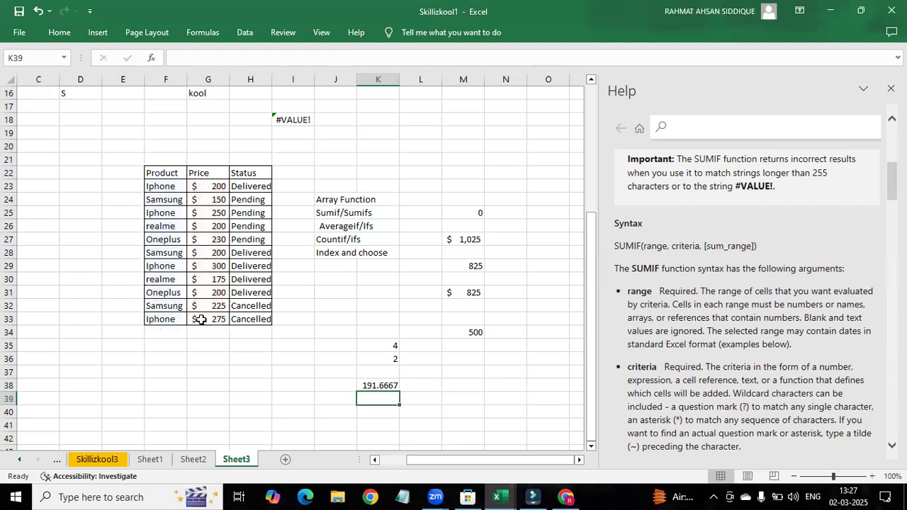
double_click(360, 397)
type("+")
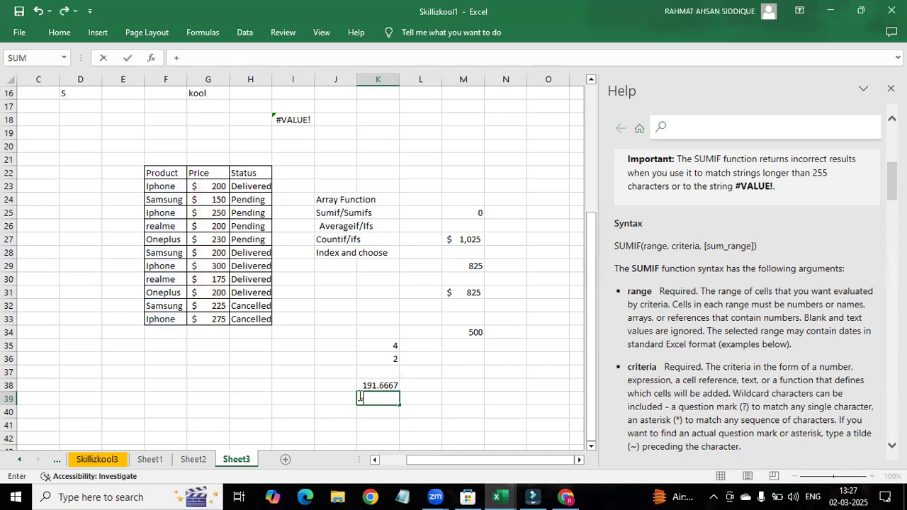
type("Av")
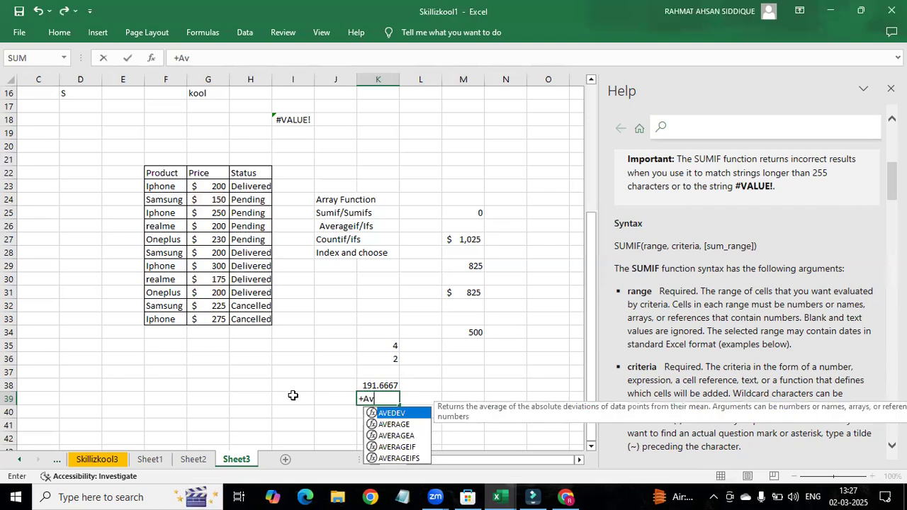
left_click(400, 458)
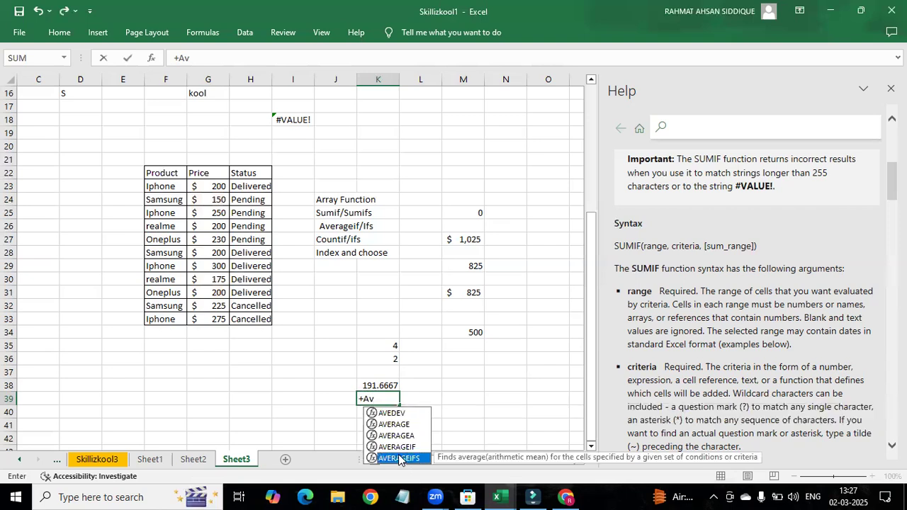
double_click(398, 457)
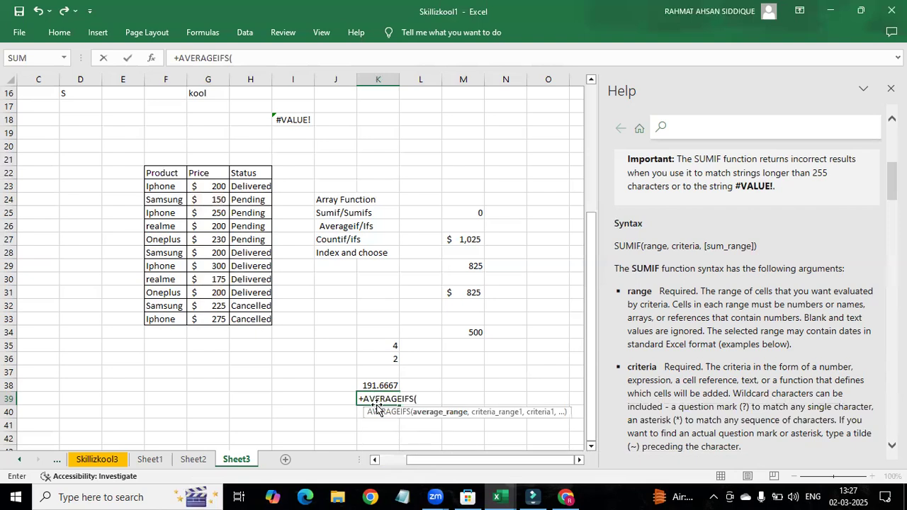
Step: Replace the leading plus sign in K39 with an equals sign and clear the function name after it
left_click(365, 401)
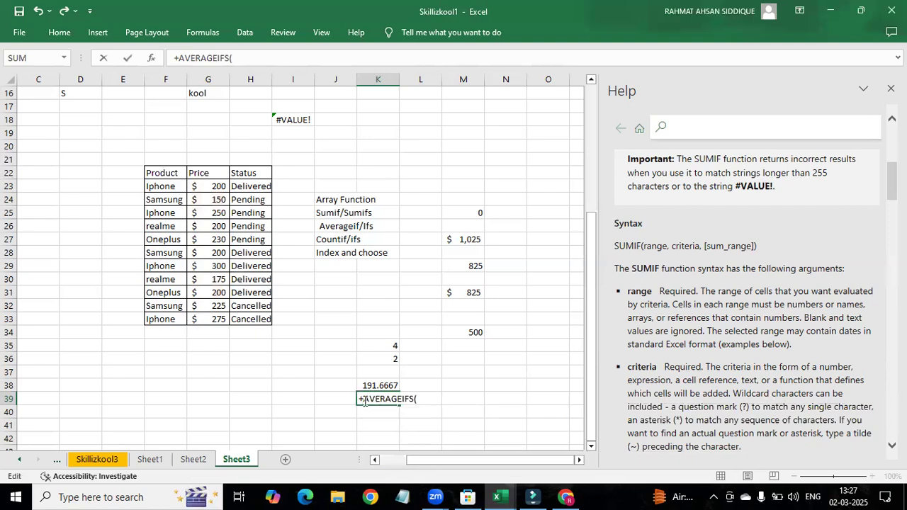
key("BackSpace")
type("=")
left_click(430, 397)
key("BackSpace")
key("BackSpace")
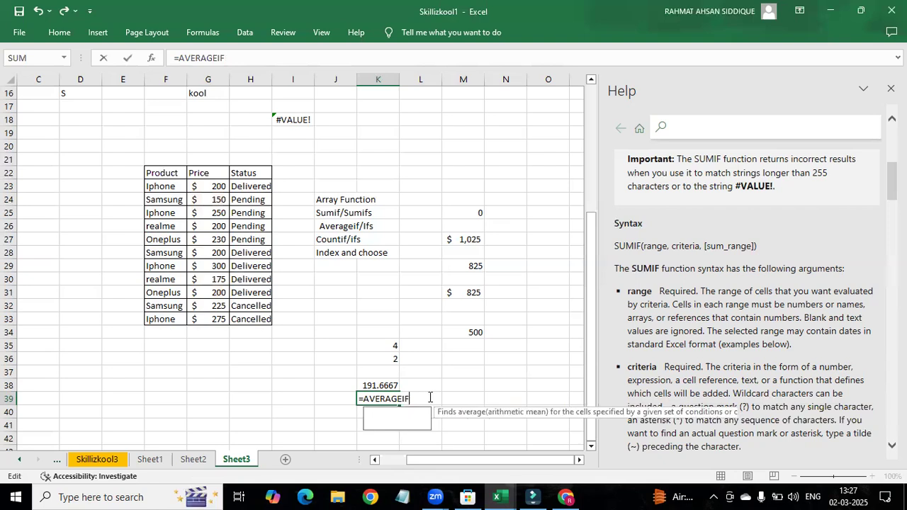
key("BackSpace")
key("BackSpace")
key("BackSpace")
key("BackSpace")
key("BackSpace")
key("BackSpace")
key("BackSpace")
key("BackSpace")
key("BackSpace")
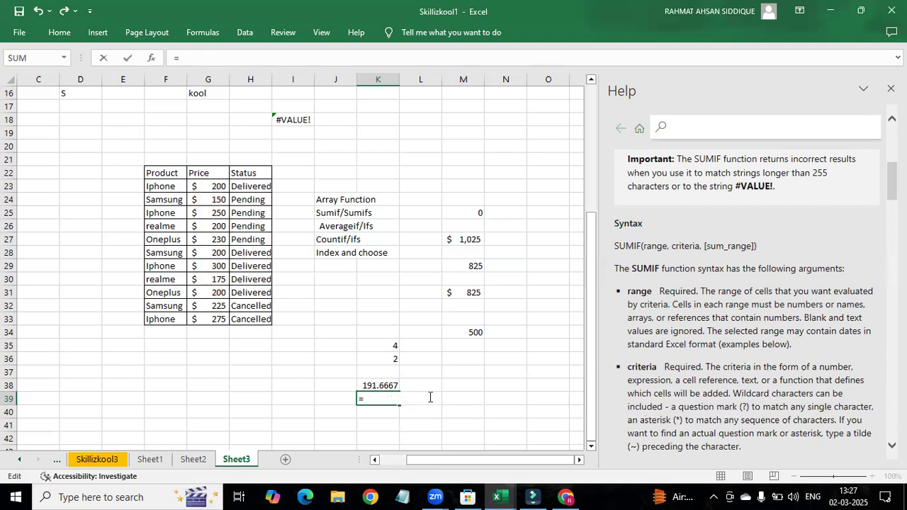
Step: Insert the AVERAGEIFS function in K39 from the suggested average functions
type("Averag")
key("Down")
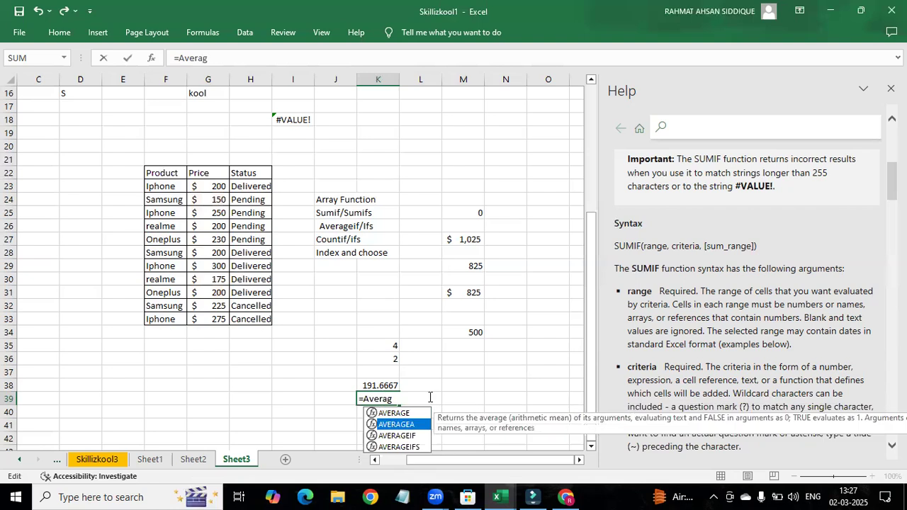
key("Down")
key("Down")
key("Down")
key("Tab")
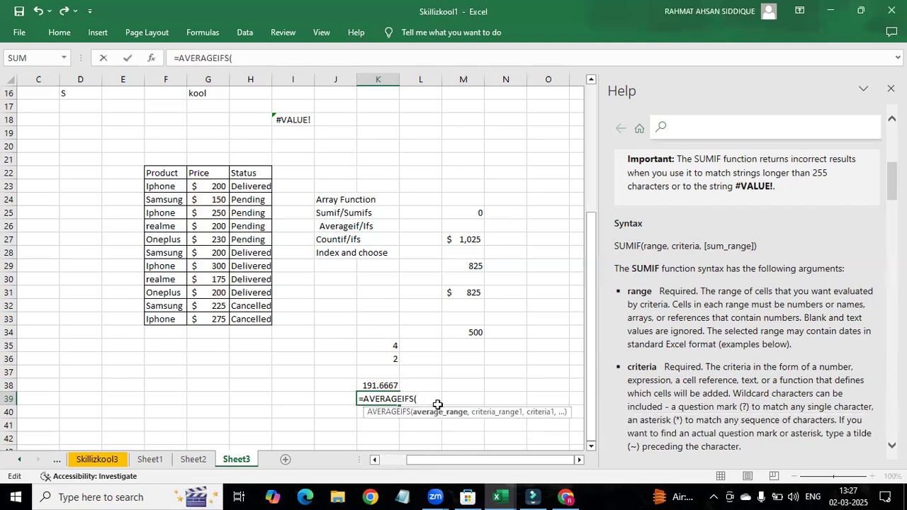
Step: Set the prices G23:G33 as the average range and the products F23:F33 as the first criteria range
left_click_drag(205, 182, 207, 321)
type(",")
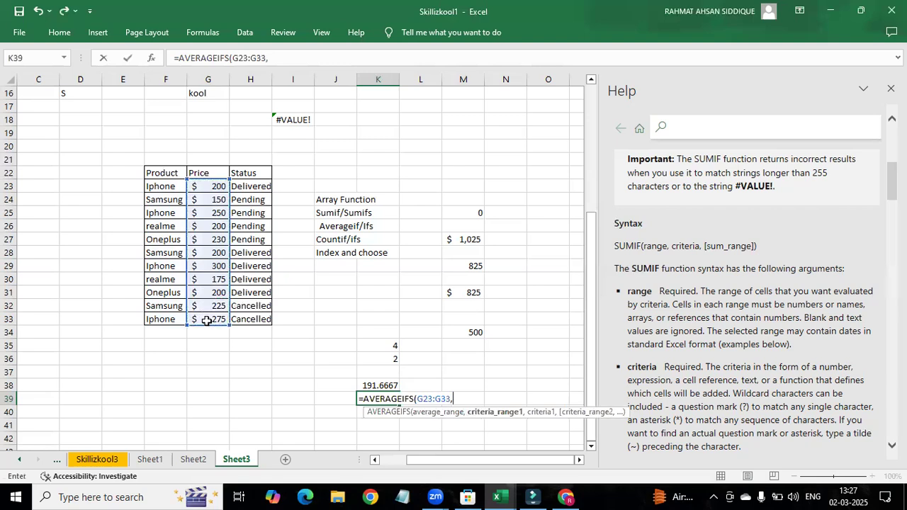
left_click_drag(170, 188, 151, 315)
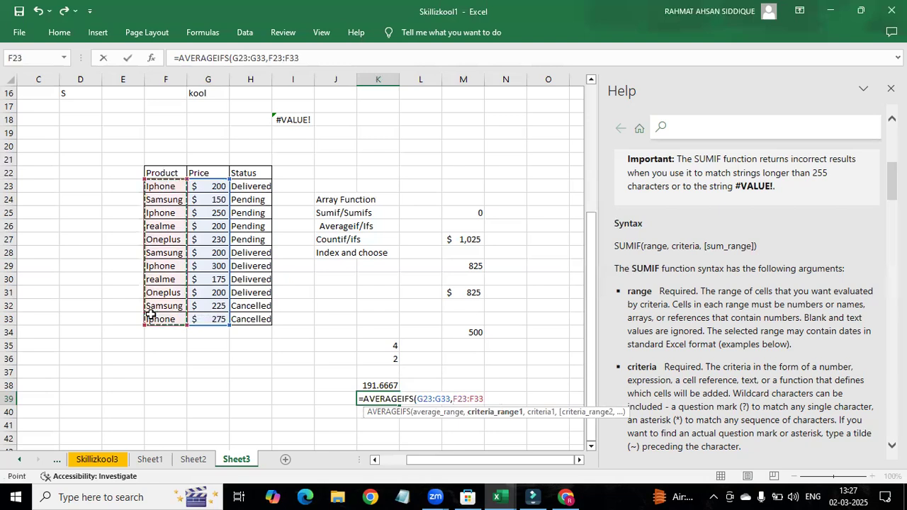
type(",")
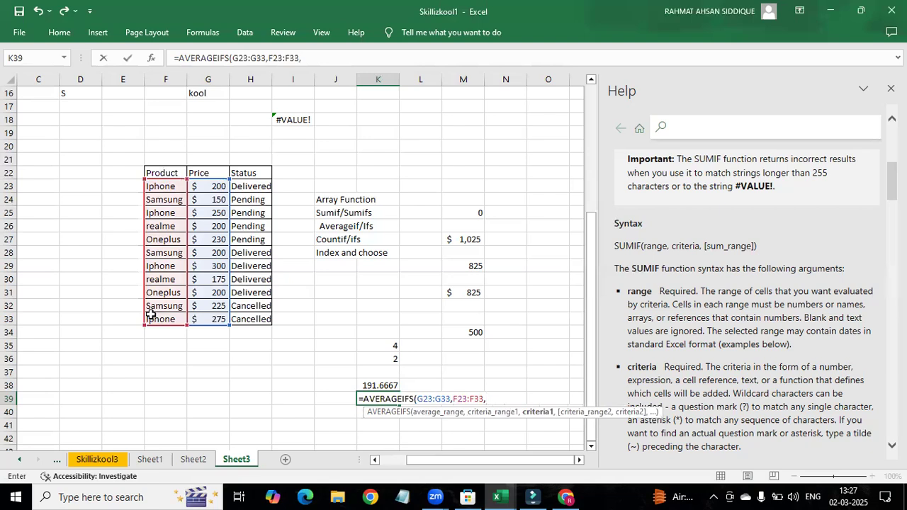
type("\"\"Iphone\"")
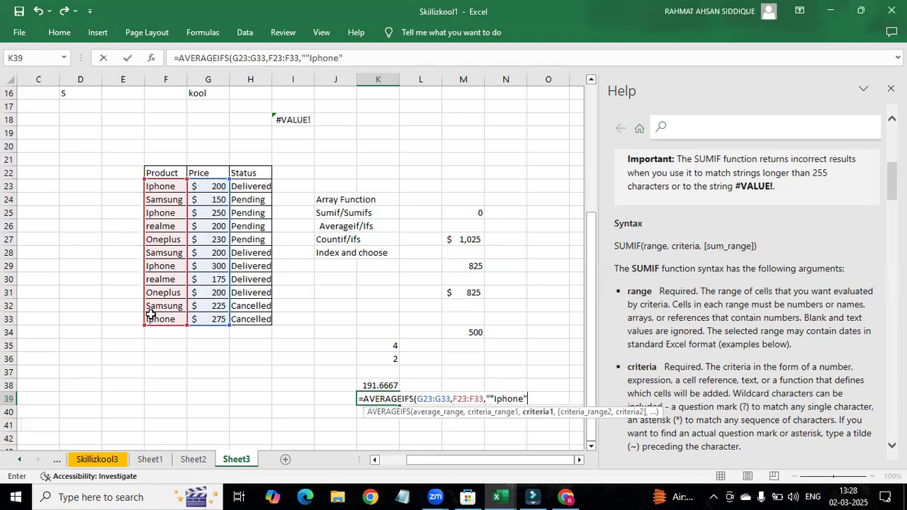
key("BackSpace")
key("BackSpace")
key("BackSpace")
key("BackSpace")
key("BackSpace")
key("BackSpace")
key("BackSpace")
key("BackSpace")
key("BackSpace")
Step: Enter "Iphone" as the first criteria of the AVERAGEIFS formula
type("\"")
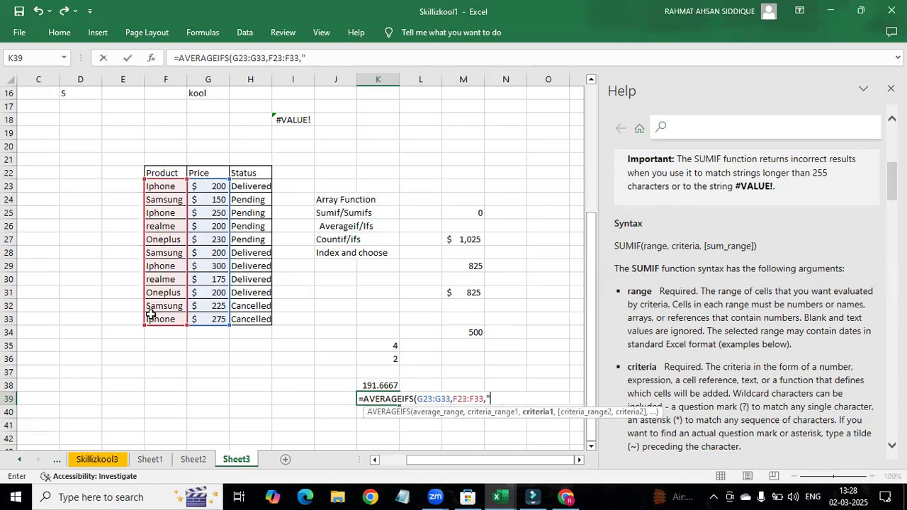
type("Iphone")
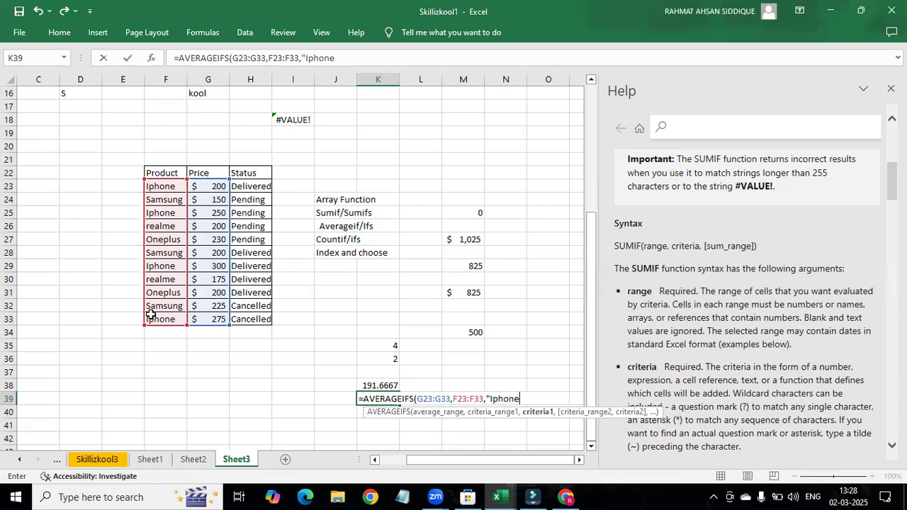
type("\",")
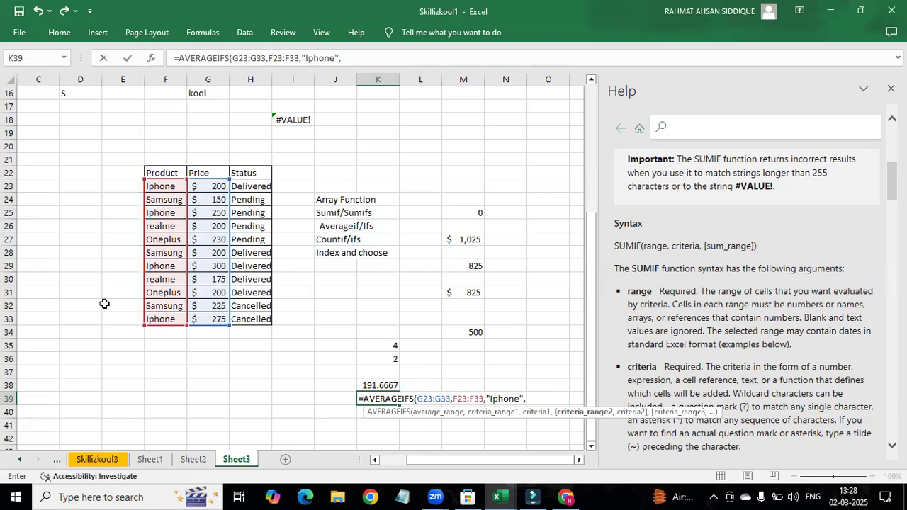
Step: Add the status range H23:H33 with the criteria "Delivered" as the second condition and complete the AVERAGEIFS formula in K39
left_click_drag(251, 186, 255, 316)
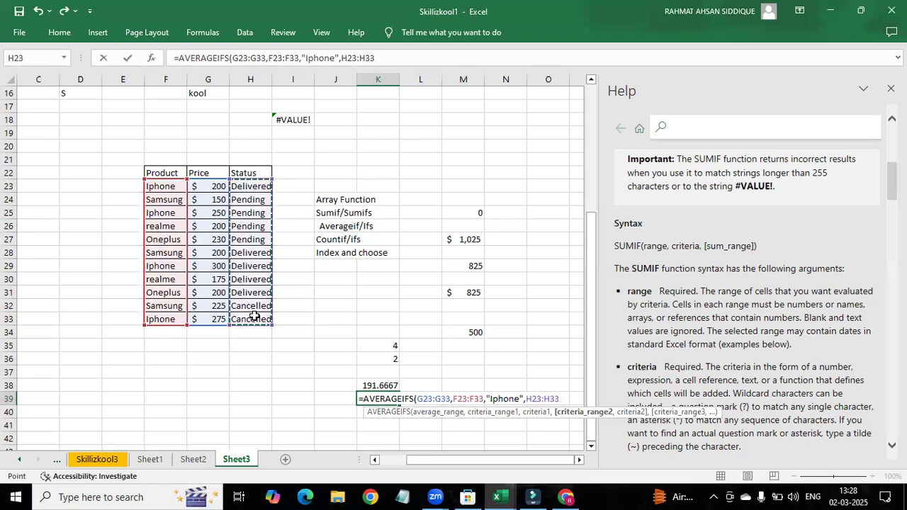
type(",")
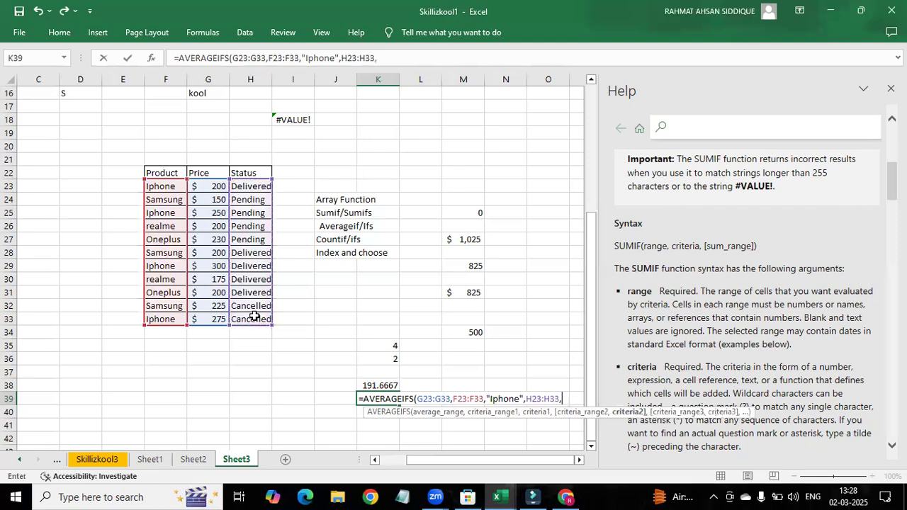
type("\"Delivered")
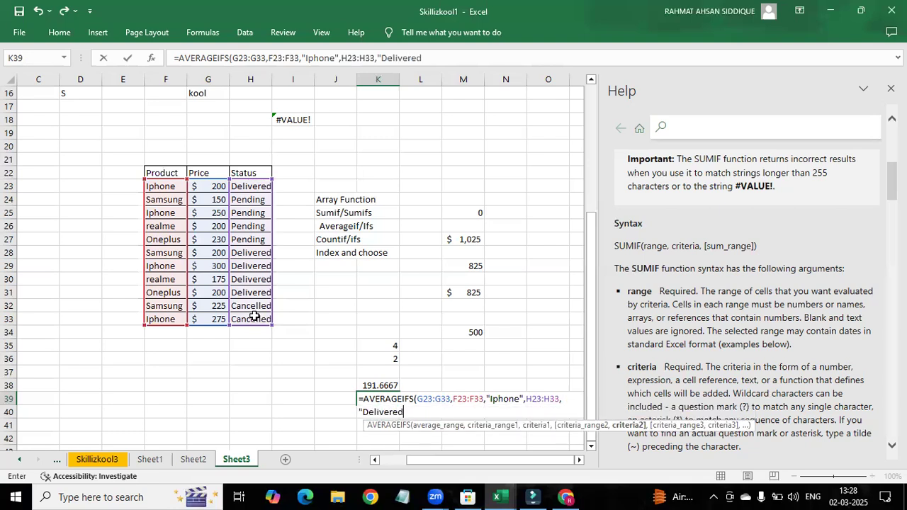
type("\")")
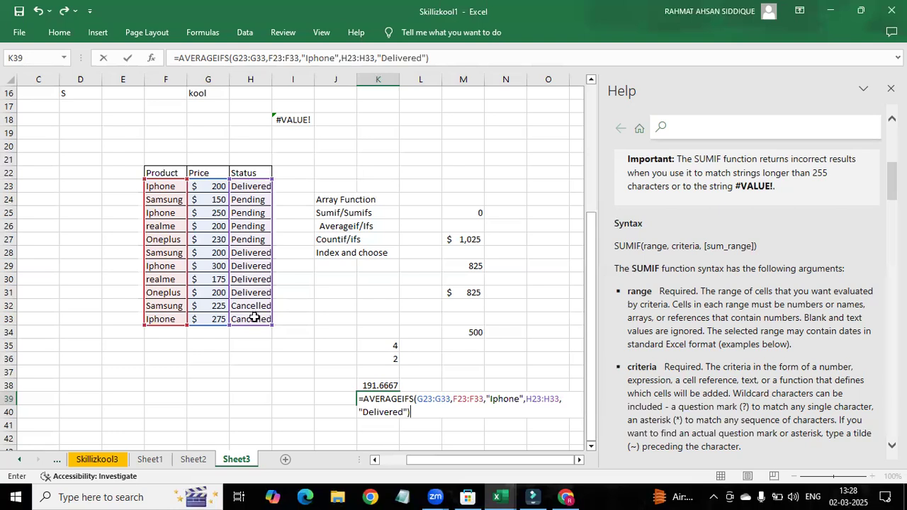
key("Return")
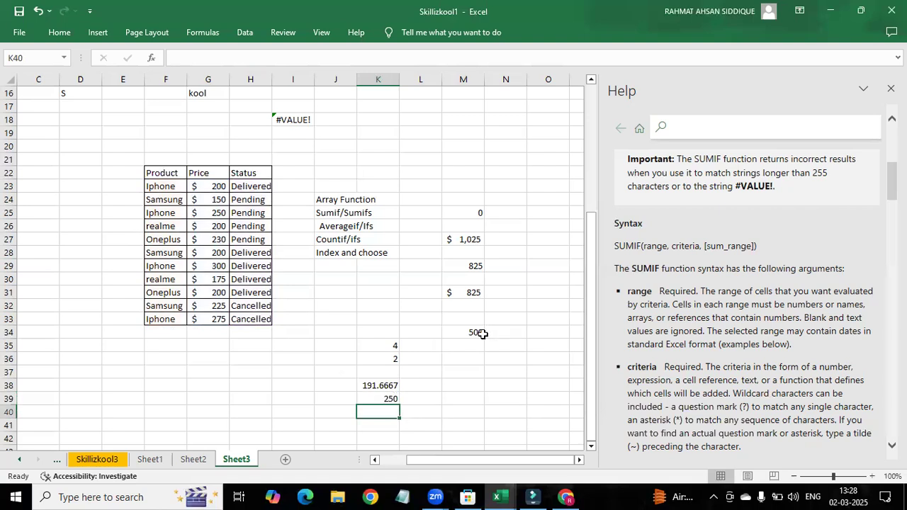
Step: Review the completed AVERAGEIFS formula in K39 and look through the SUMIF examples in the help article
left_click(380, 399)
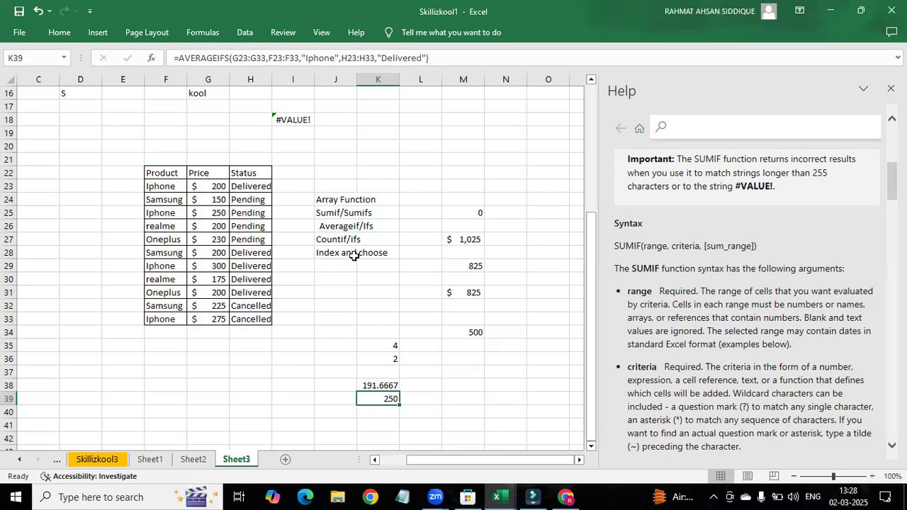
scroll(354, 256, "up", 2)
scroll(354, 255, "down", 1)
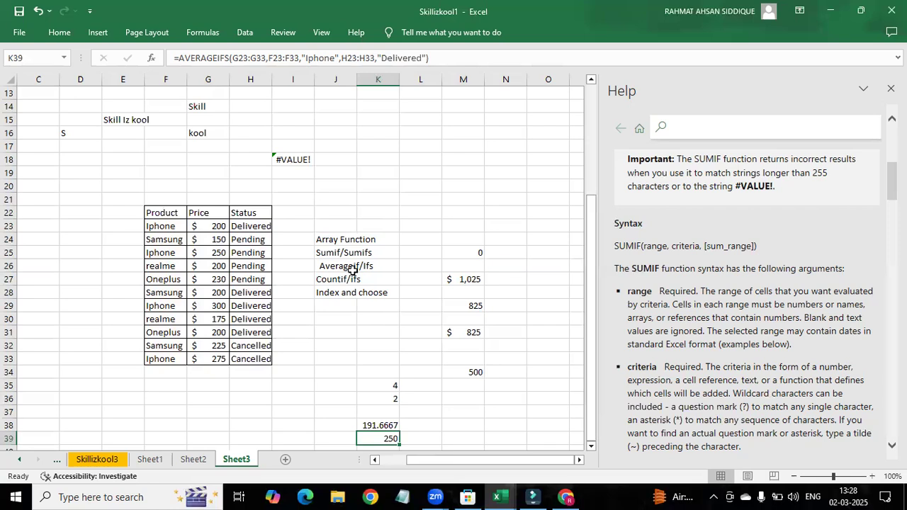
scroll(352, 271, "down", 1)
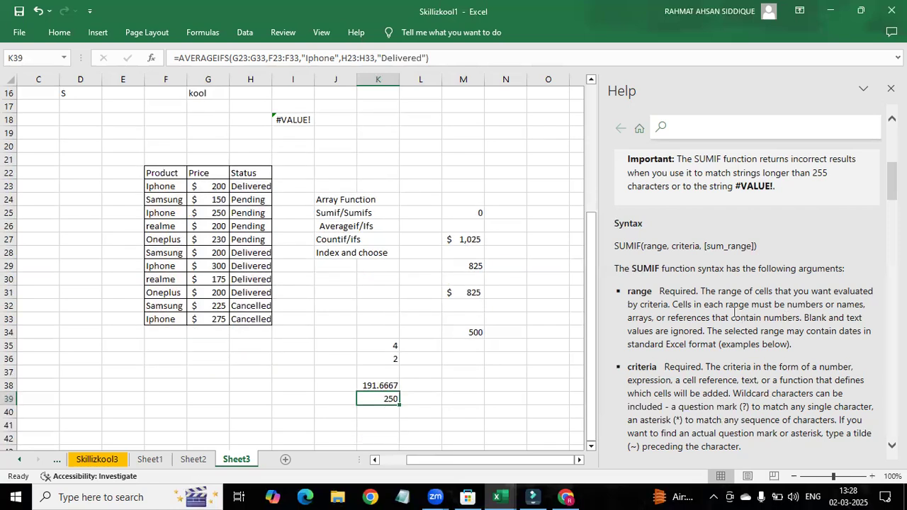
scroll(735, 312, "down", 4)
scroll(735, 312, "down", 4)
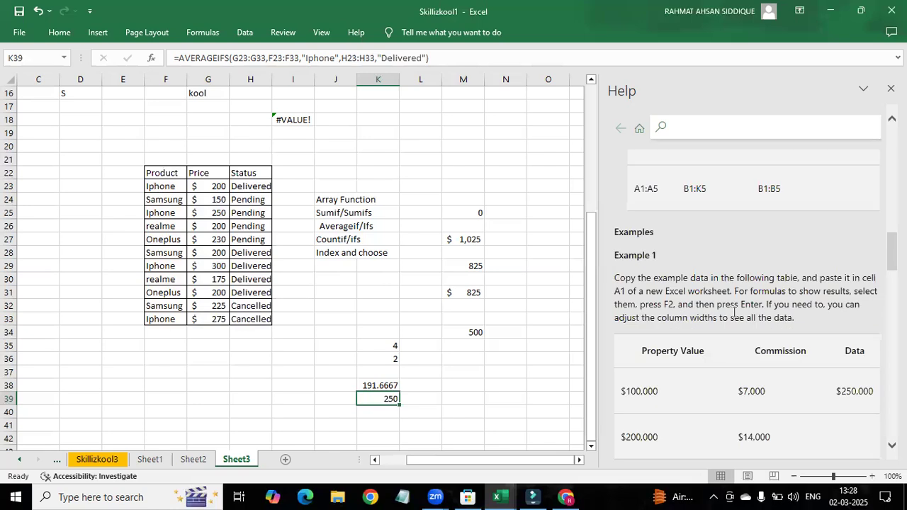
scroll(734, 312, "down", 3)
scroll(734, 312, "down", 5)
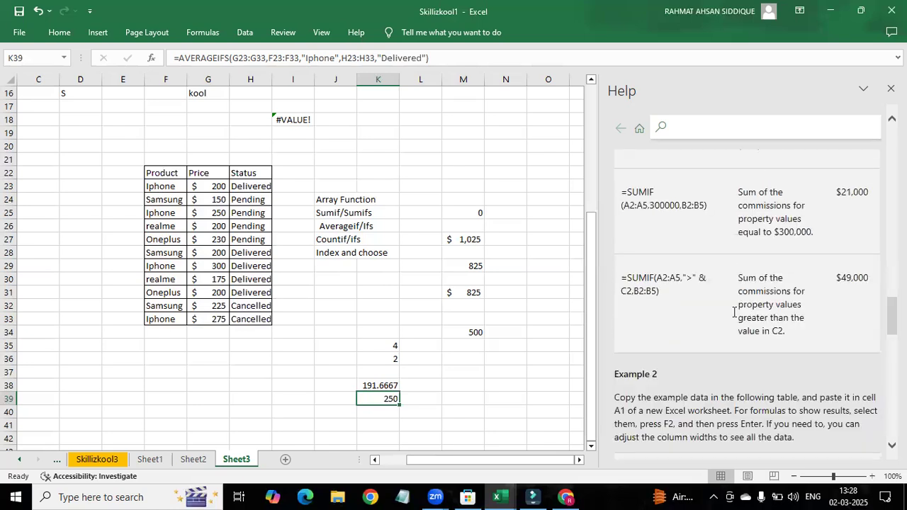
scroll(734, 312, "down", 4)
scroll(735, 312, "down", 3)
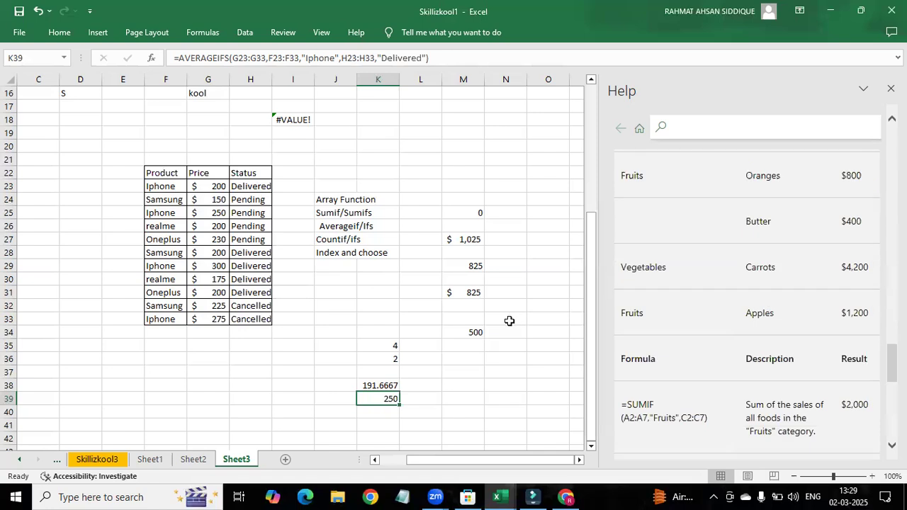
scroll(510, 321, "up", 4)
scroll(510, 321, "down", 6)
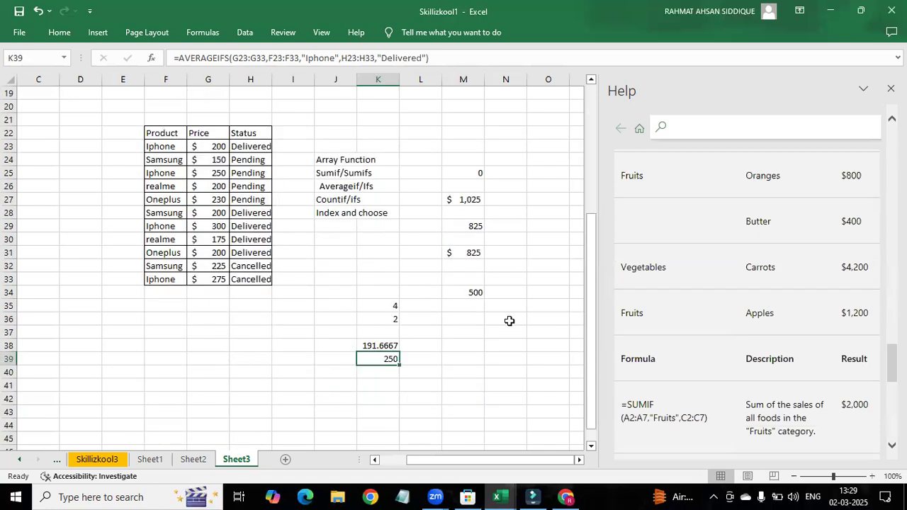
scroll(497, 323, "up", 4)
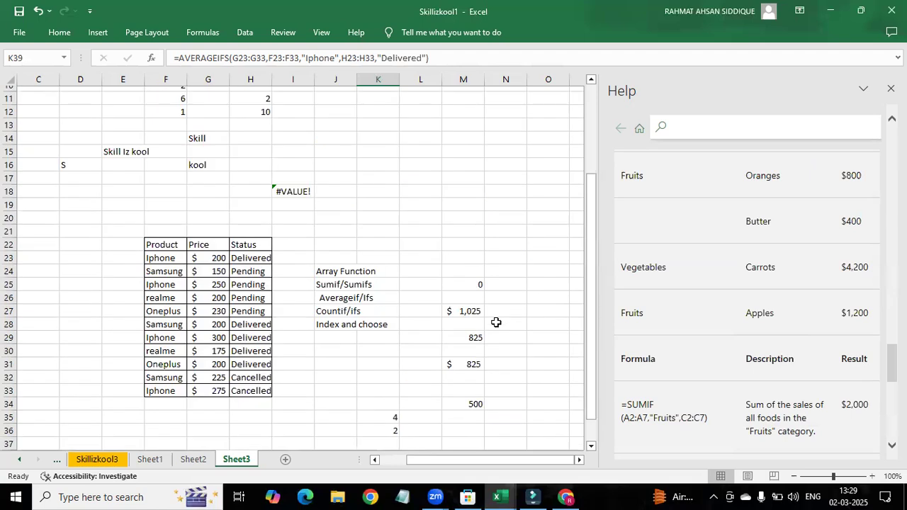
scroll(462, 299, "down", 1)
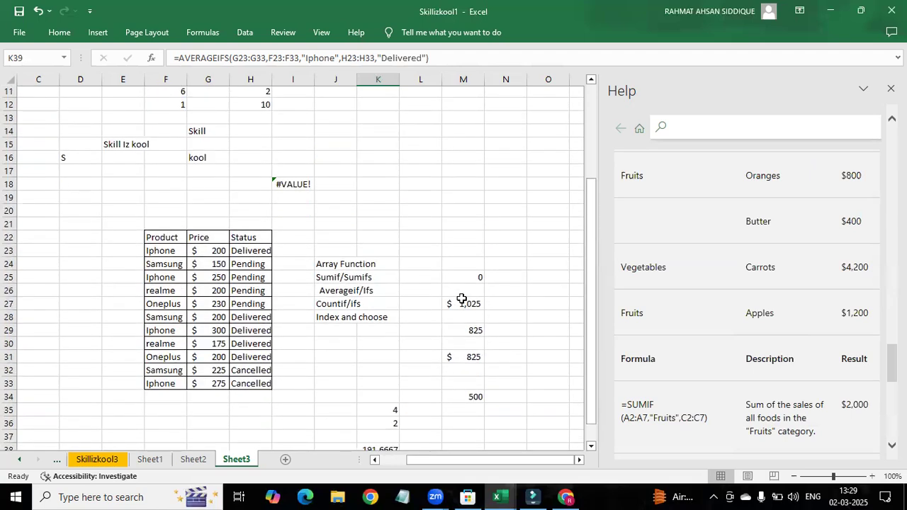
scroll(462, 298, "up", 1)
scroll(462, 298, "up", 2)
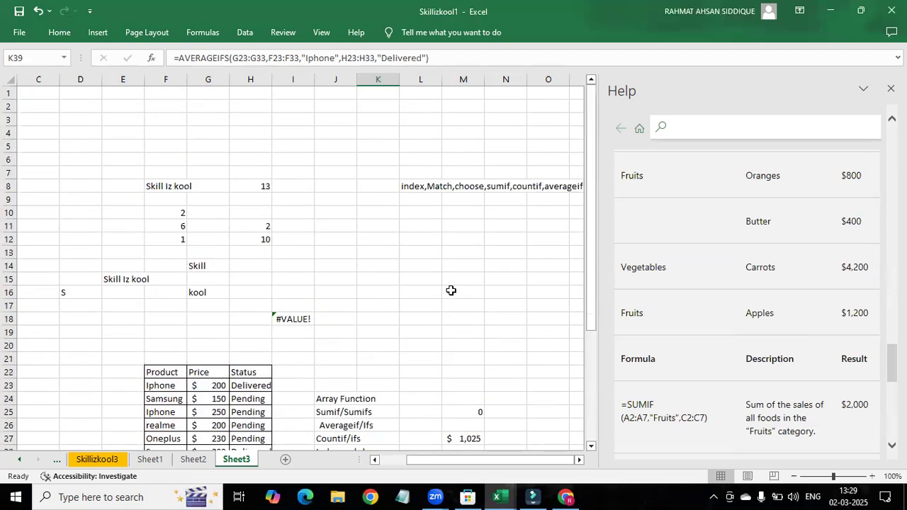
scroll(451, 291, "down", 4)
scroll(451, 290, "down", 2)
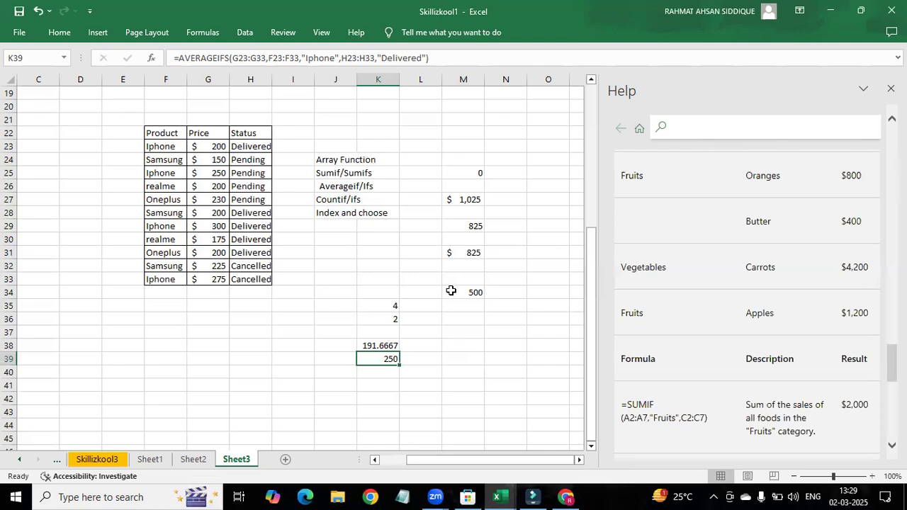
scroll(451, 291, "up", 1)
scroll(451, 290, "up", 5)
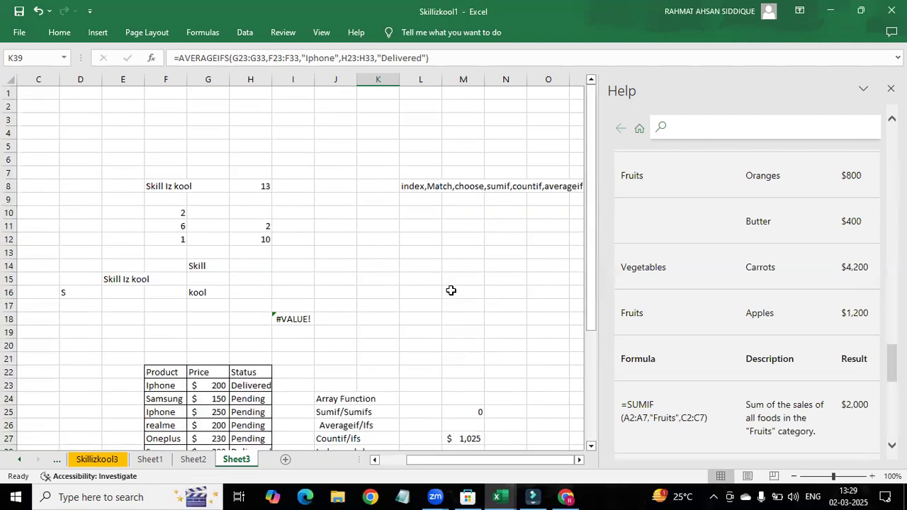
scroll(451, 291, "down", 5)
scroll(446, 290, "down", 1)
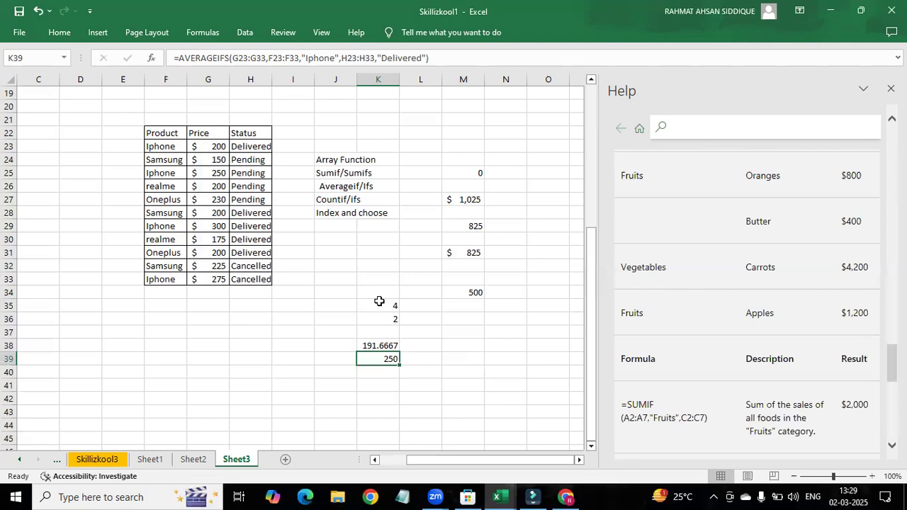
scroll(381, 292, "up", 1)
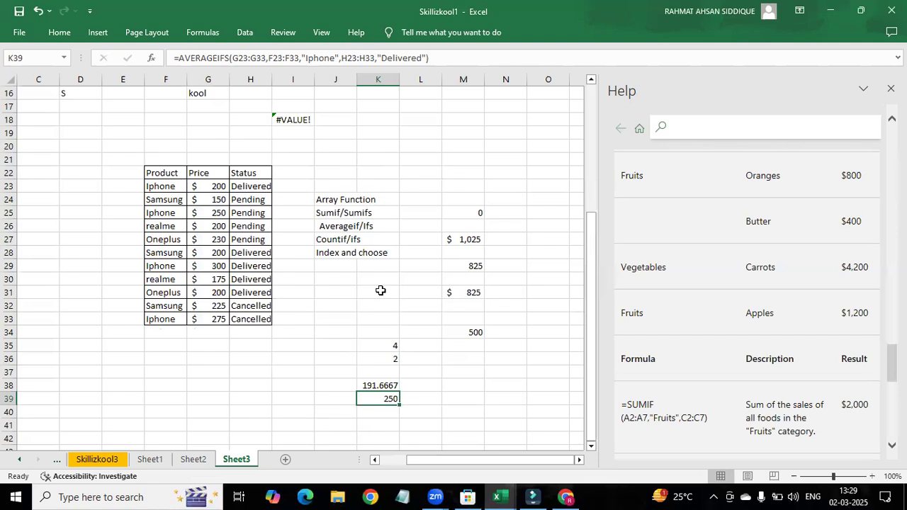